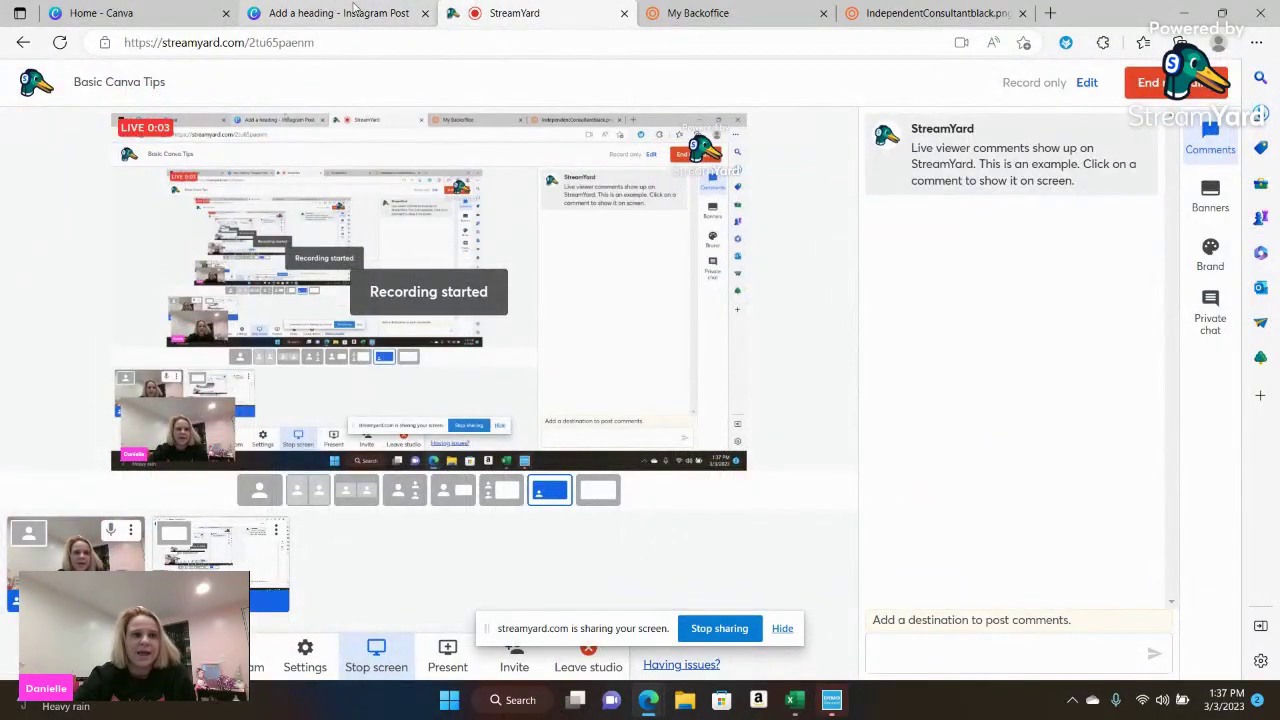
Go to the Canva home page and search design types for 'ins' to list Instagram formats
click(353, 12)
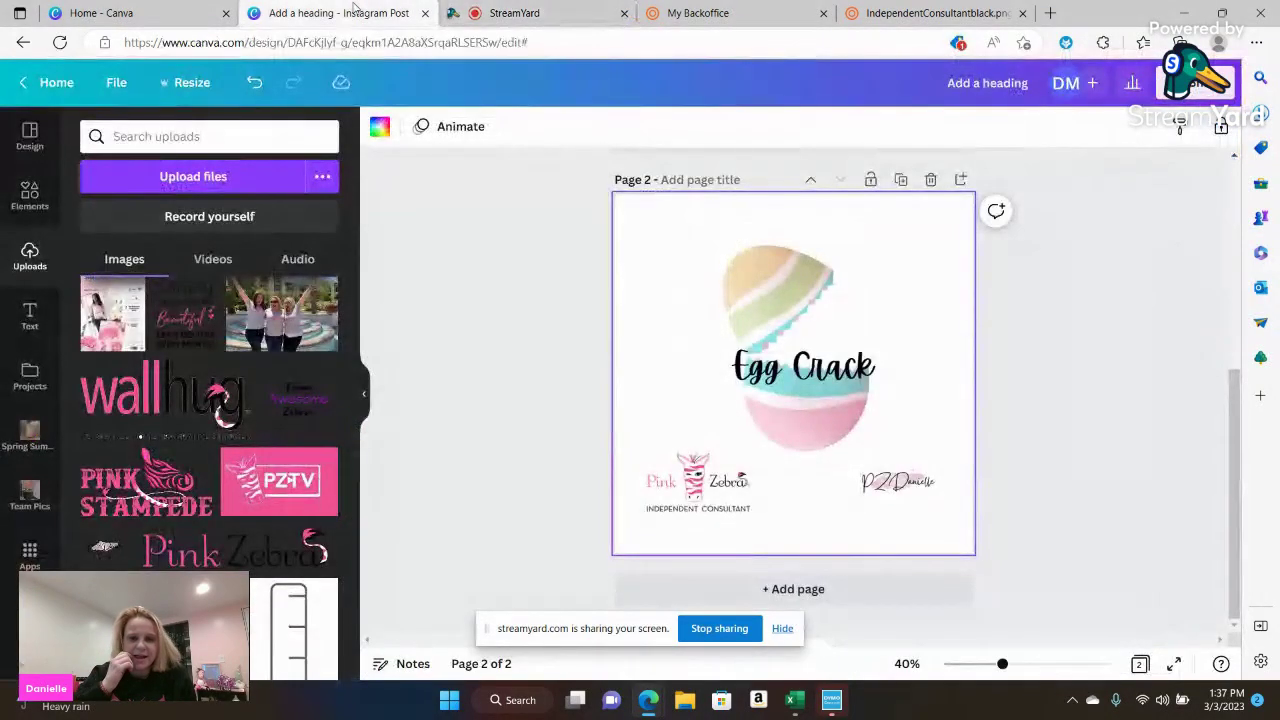
click(205, 18)
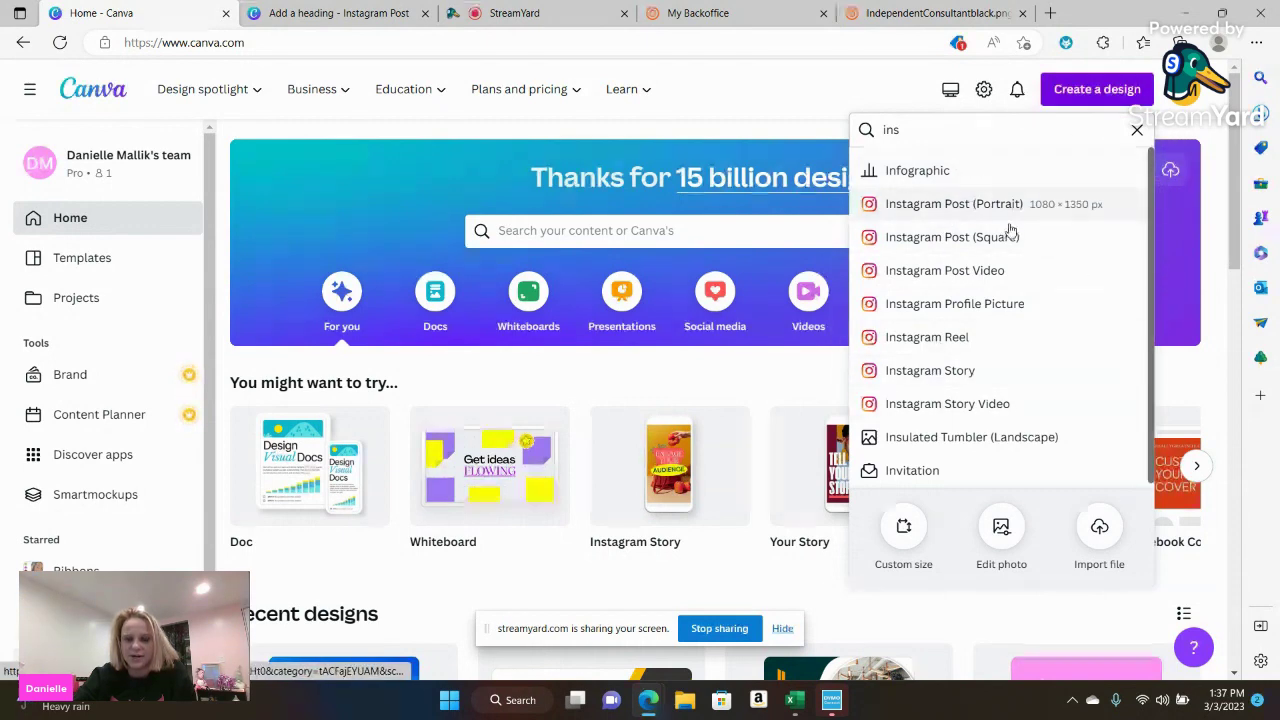
Create a new Instagram Post (Square) design and browse its suggested templates
click(965, 238)
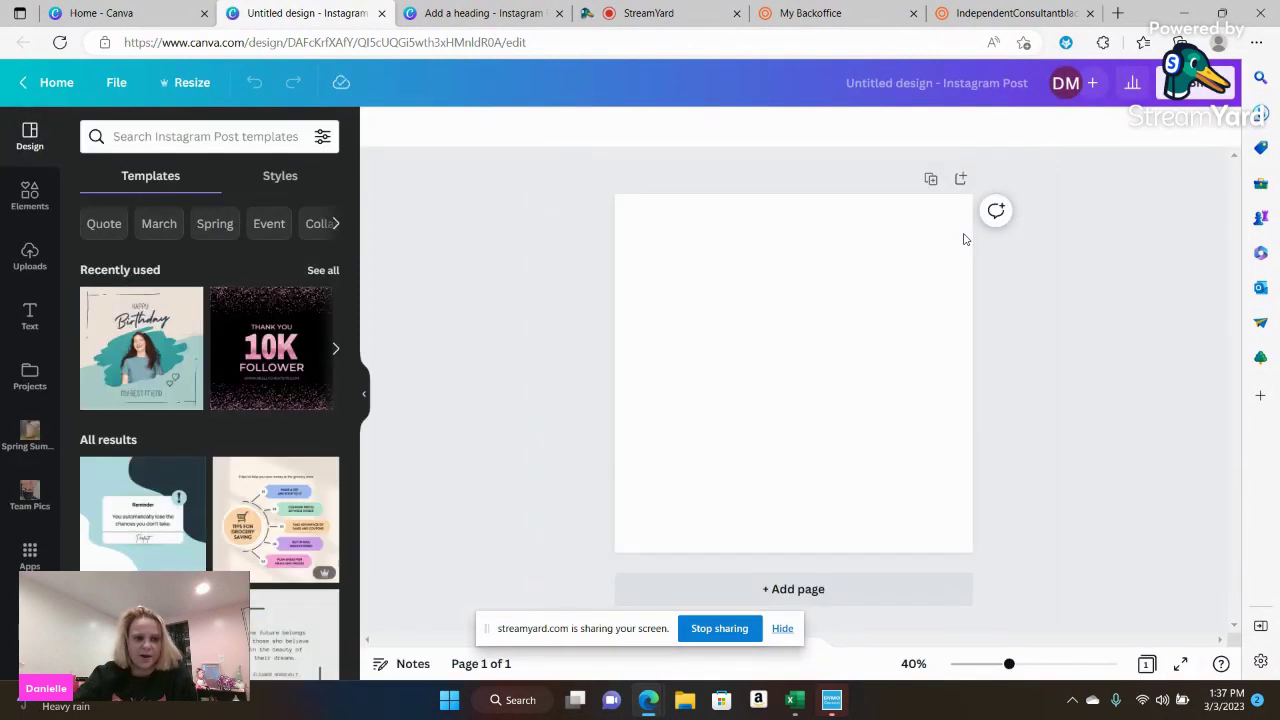
scroll(218, 469, down, 10)
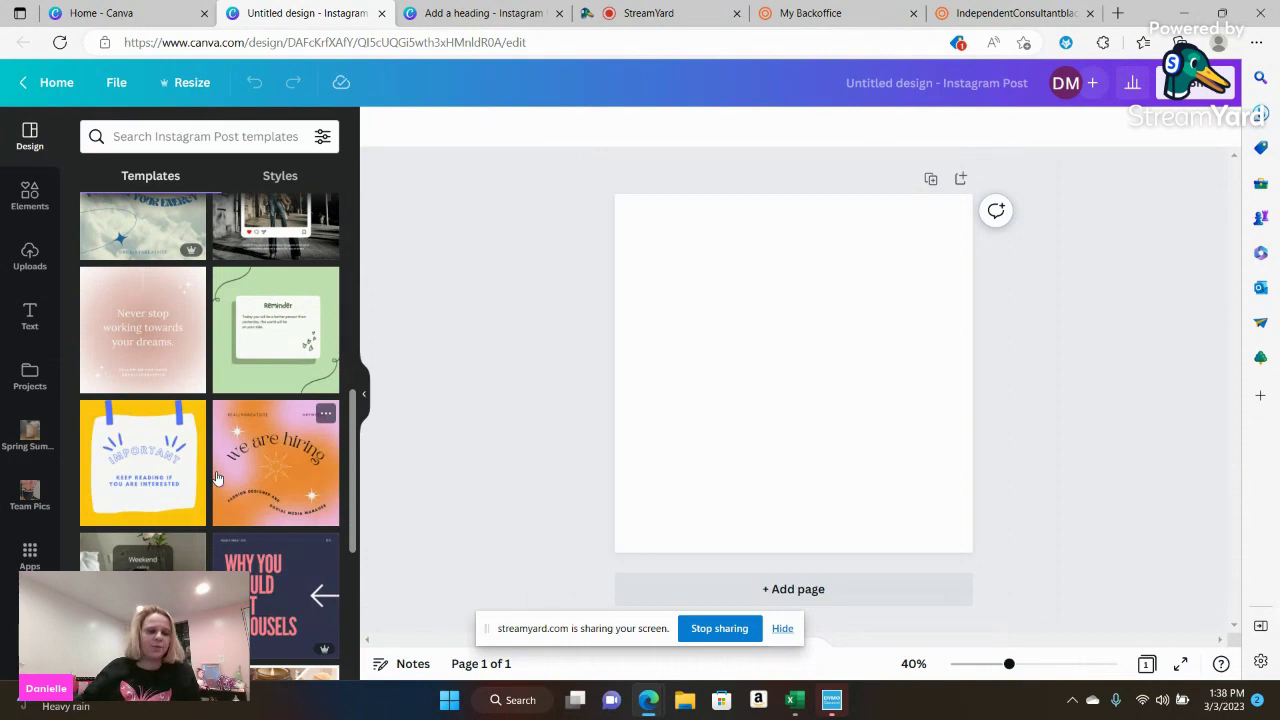
scroll(172, 377, down, 3)
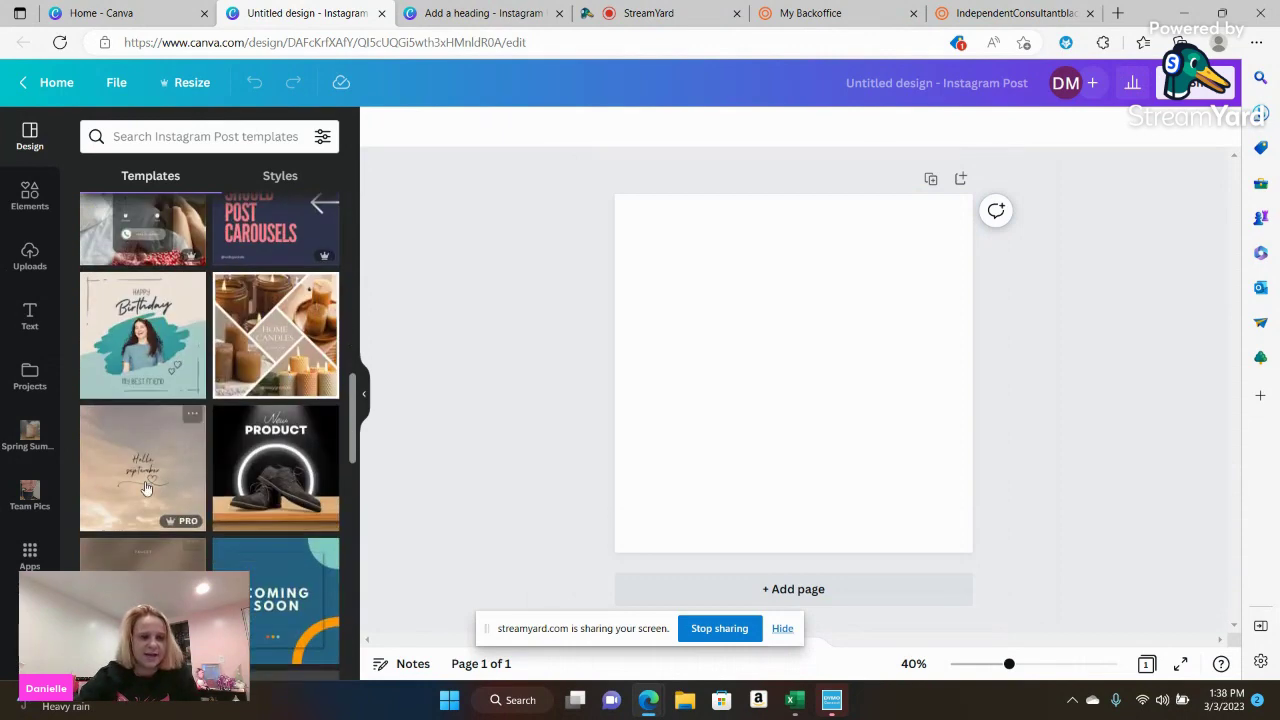
scroll(148, 449, down, 15)
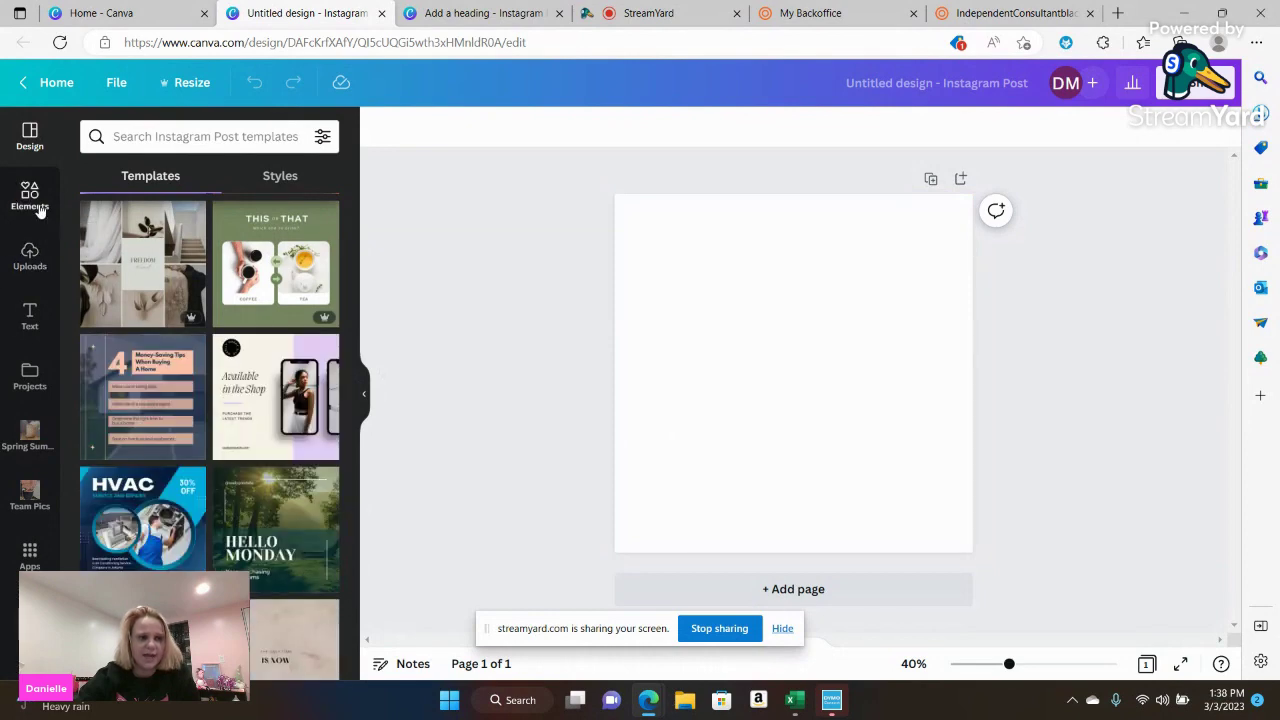
Search Elements for 'easter eggs' and browse all the Graphics results
click(39, 208)
click(148, 143)
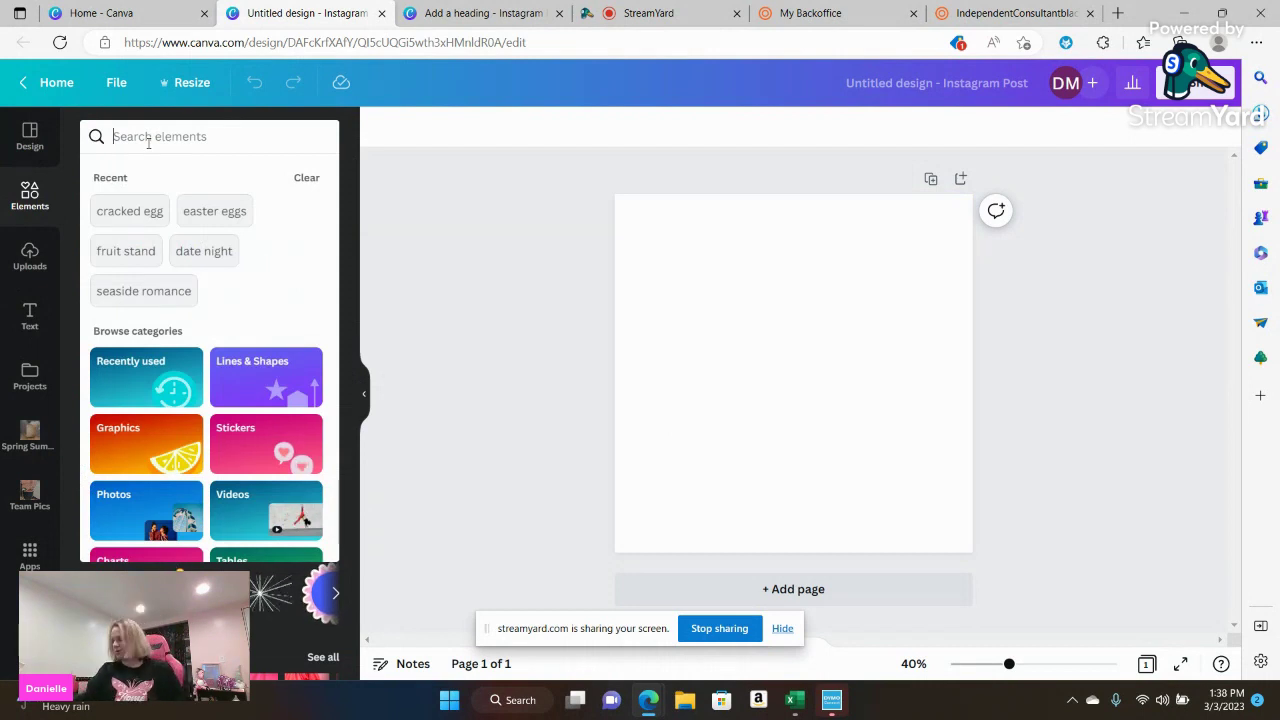
text(e)
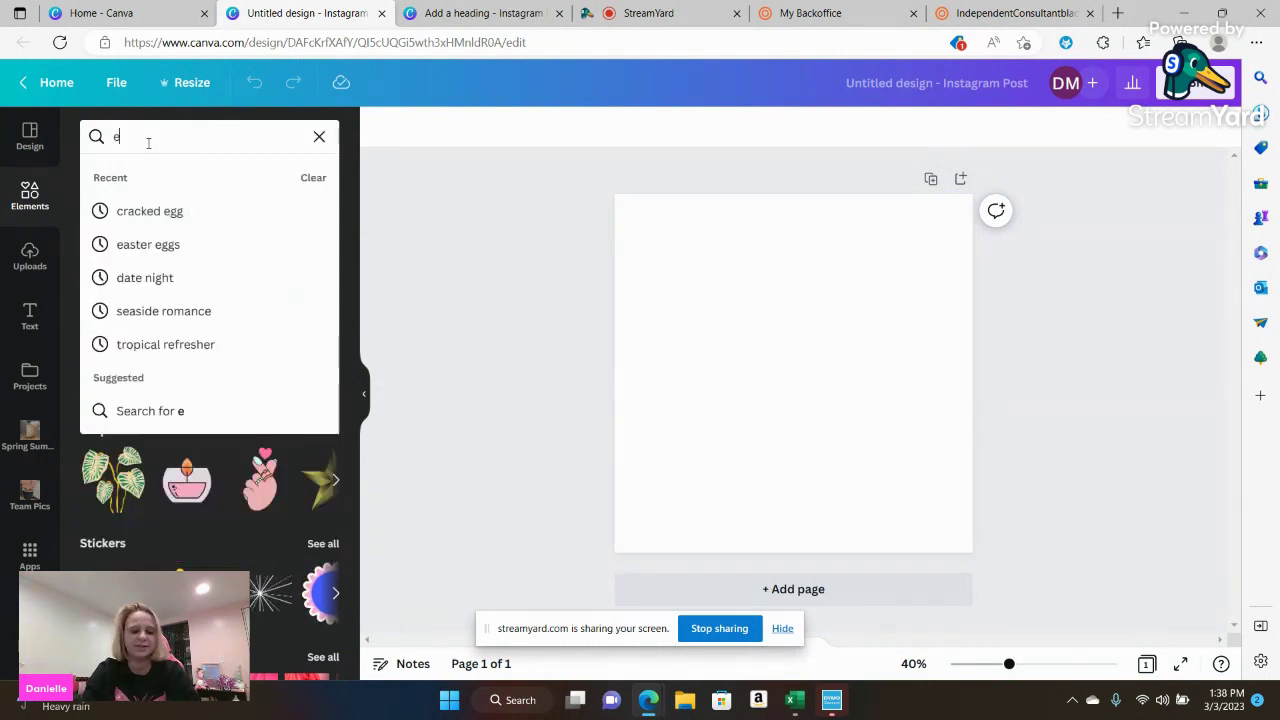
text(aster eggs)
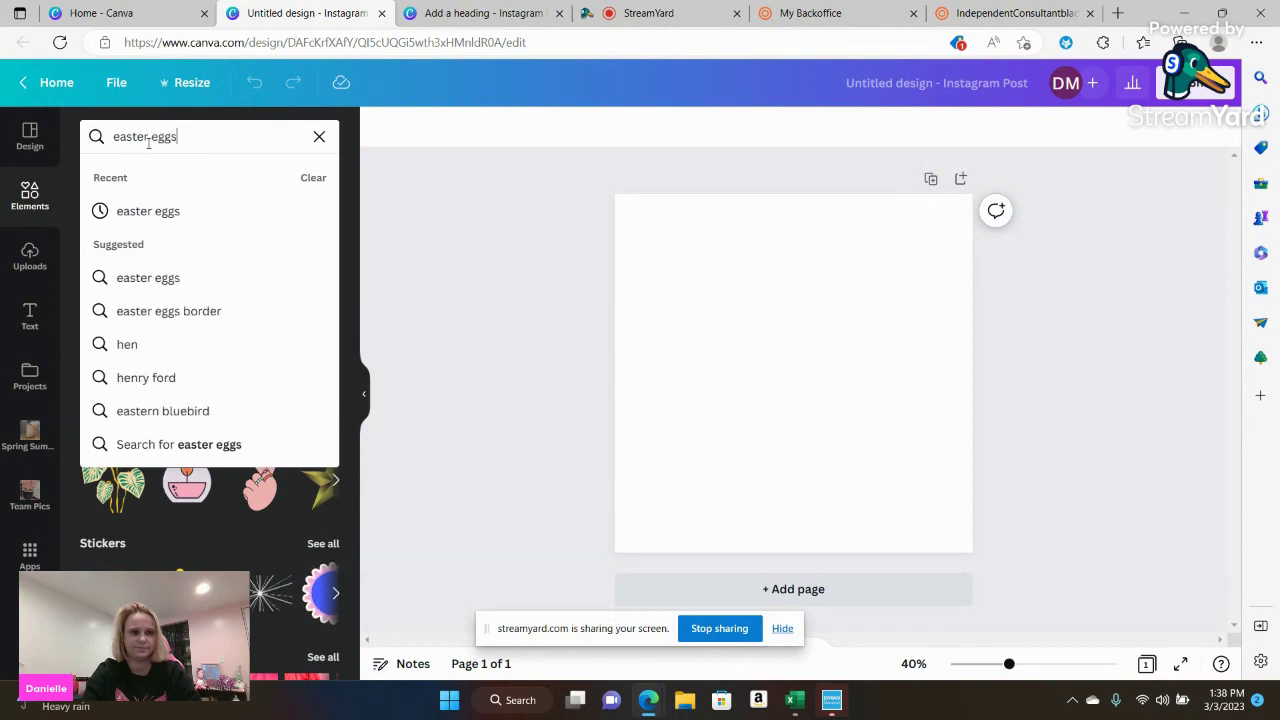
key(Return)
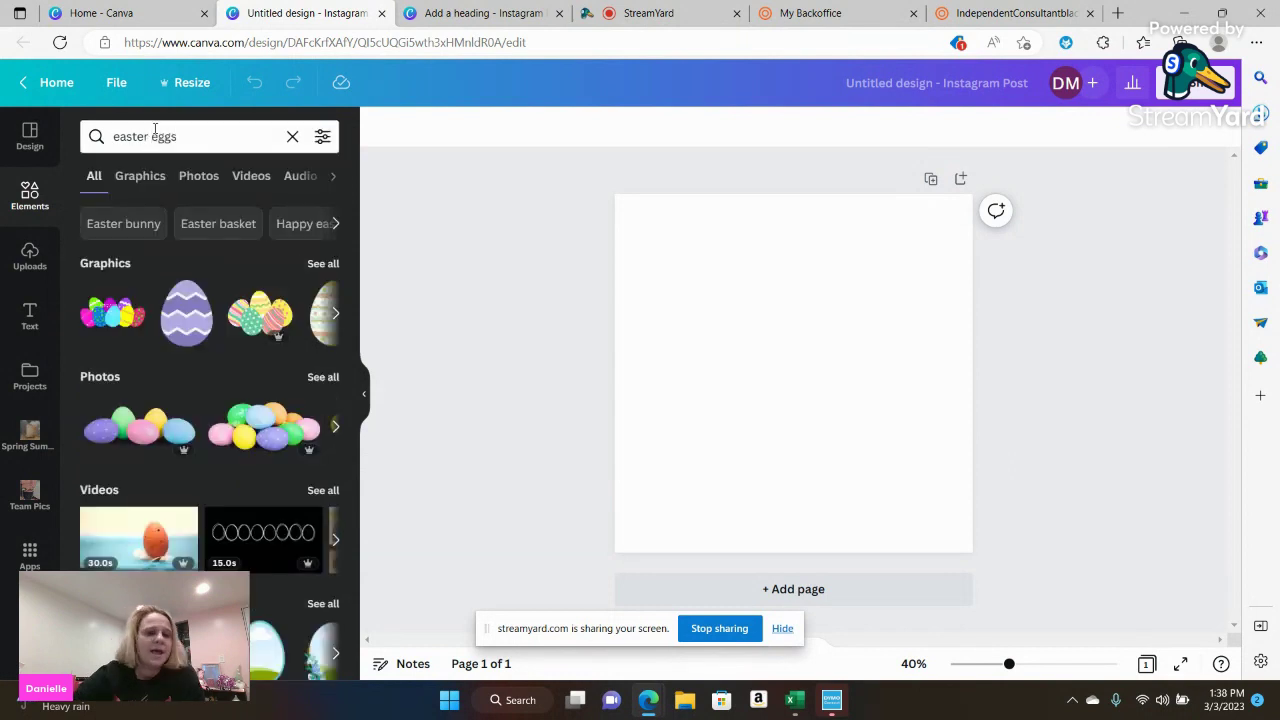
click(322, 264)
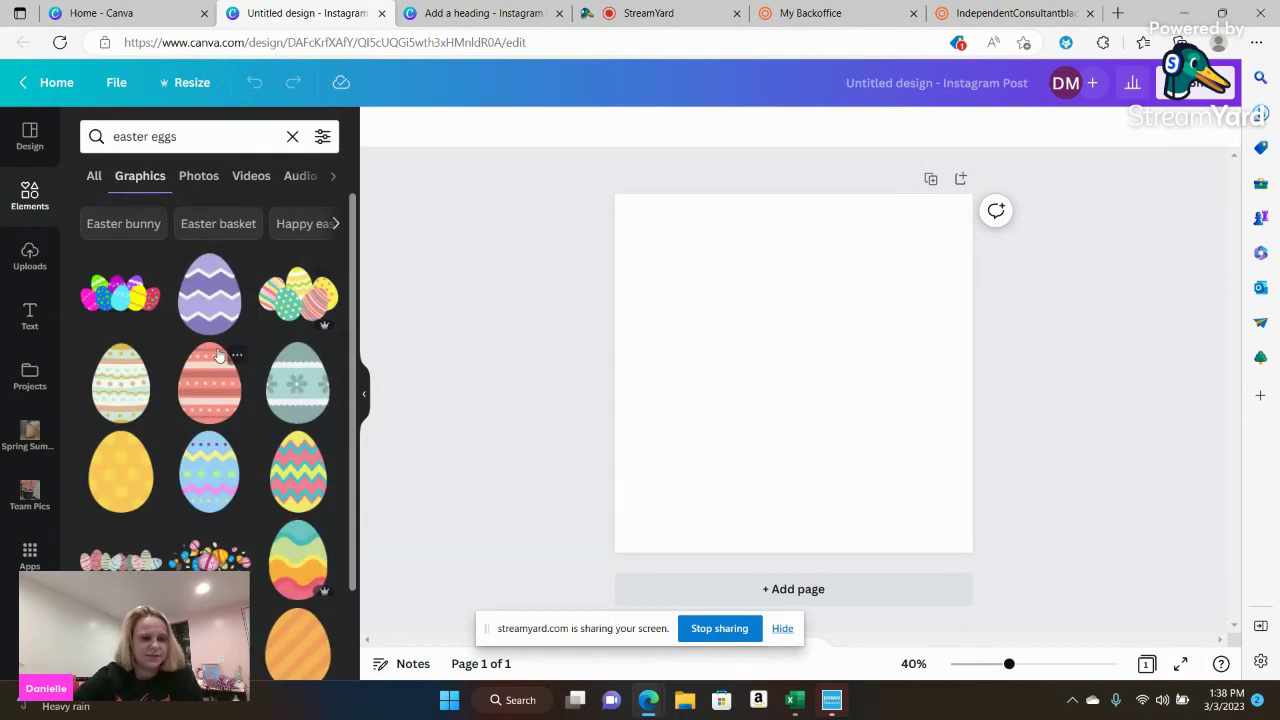
scroll(146, 402, down, 1)
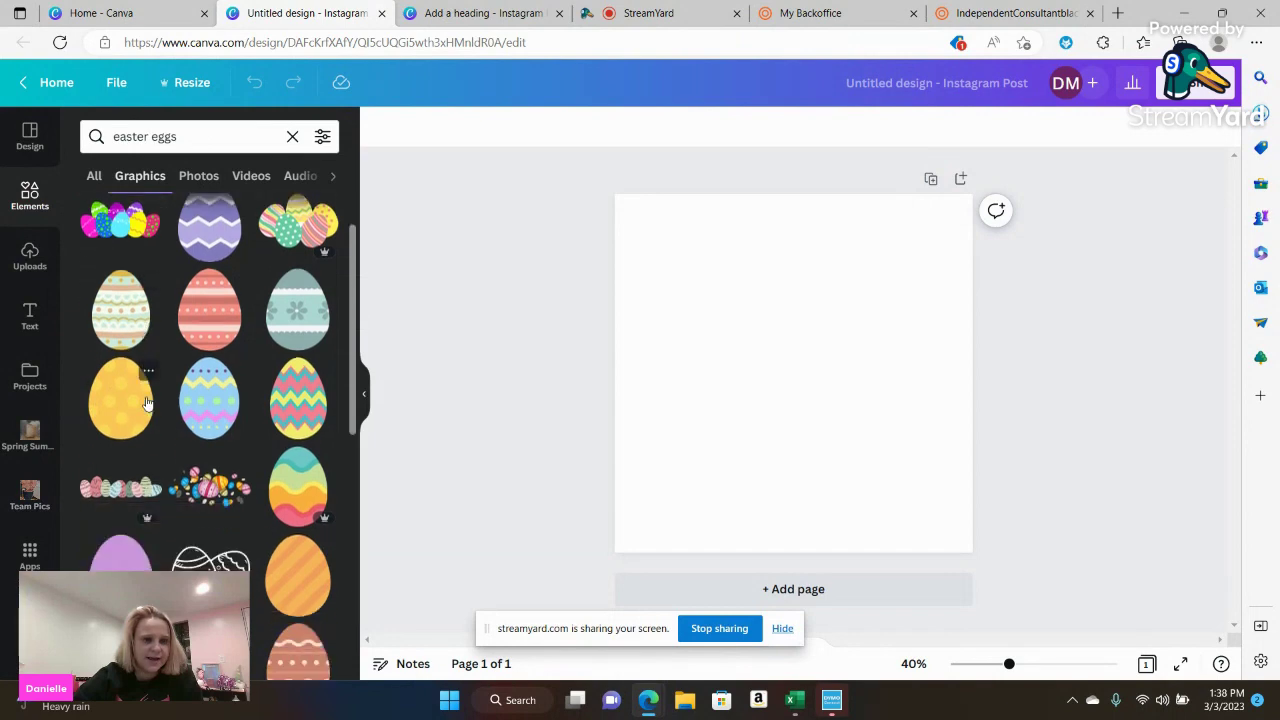
scroll(146, 402, down, 2)
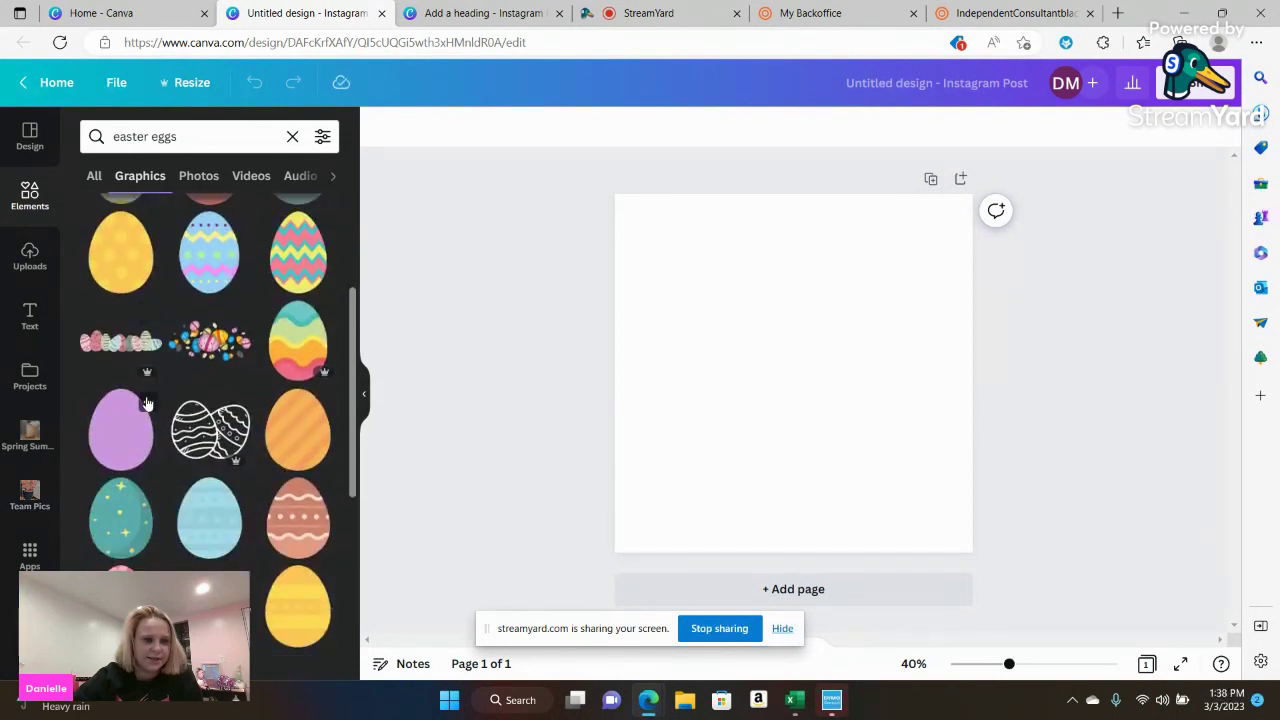
scroll(146, 402, down, 5)
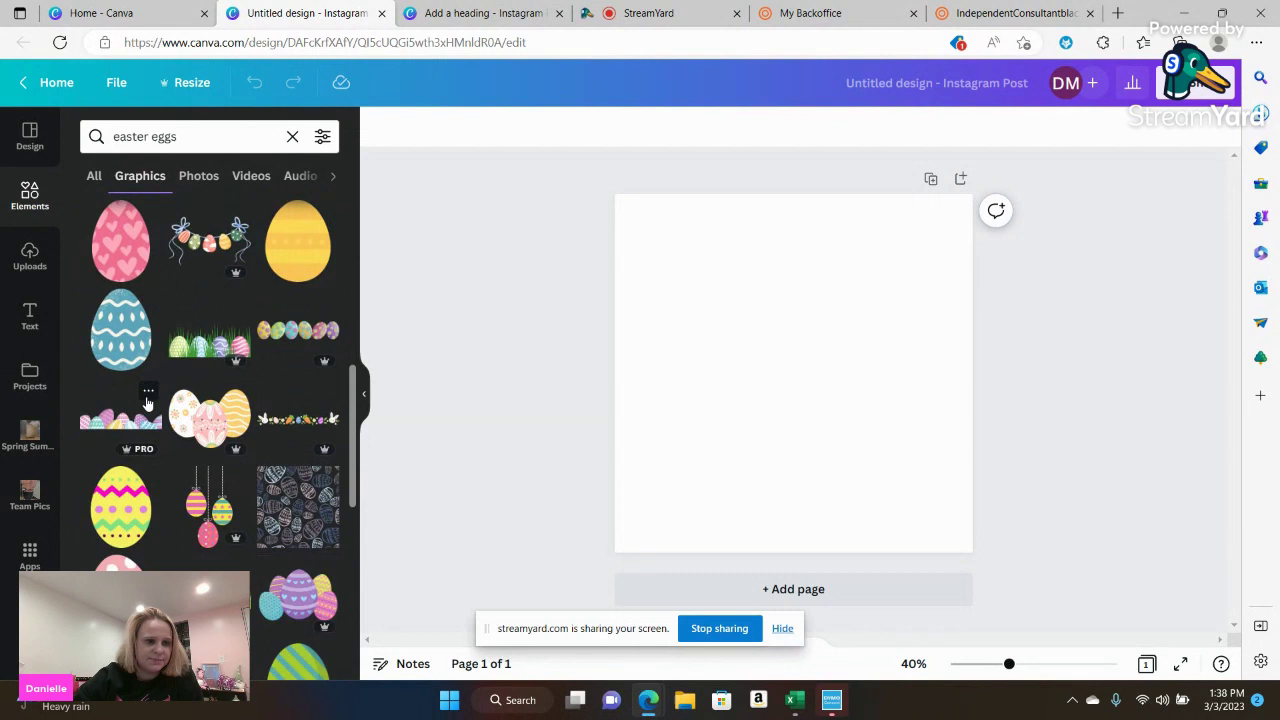
scroll(146, 402, down, 5)
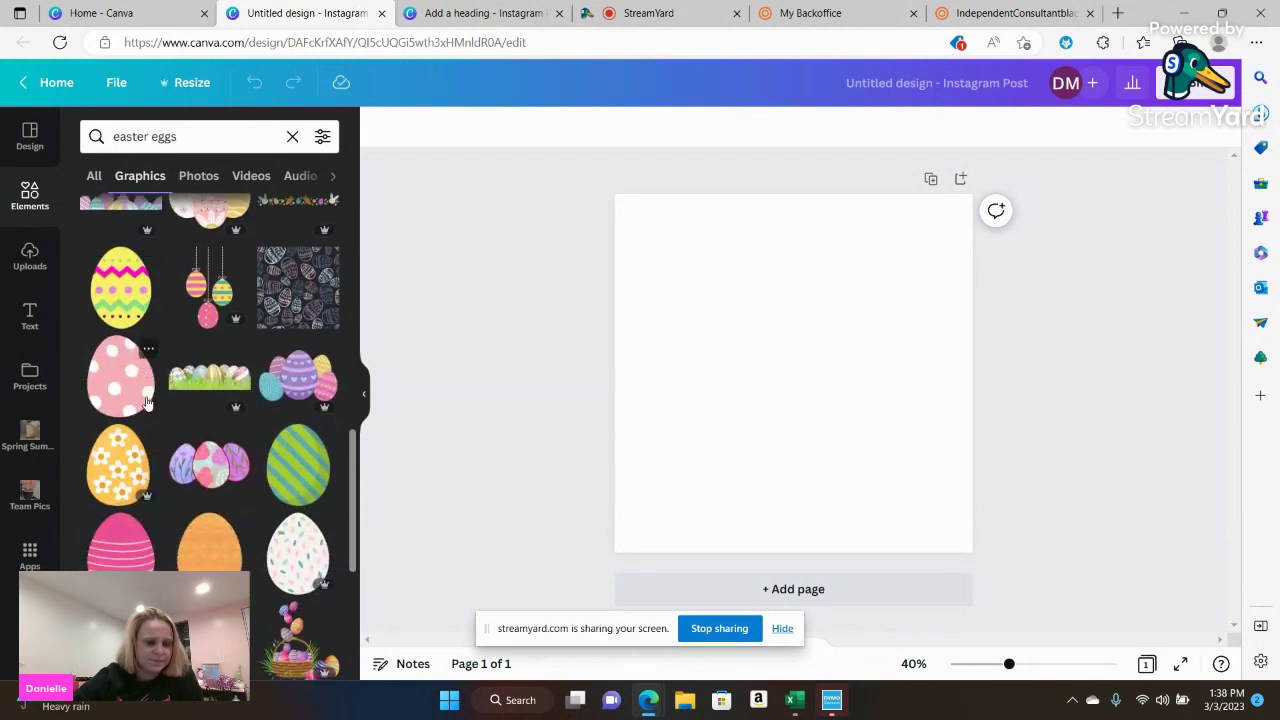
scroll(146, 402, down, 2)
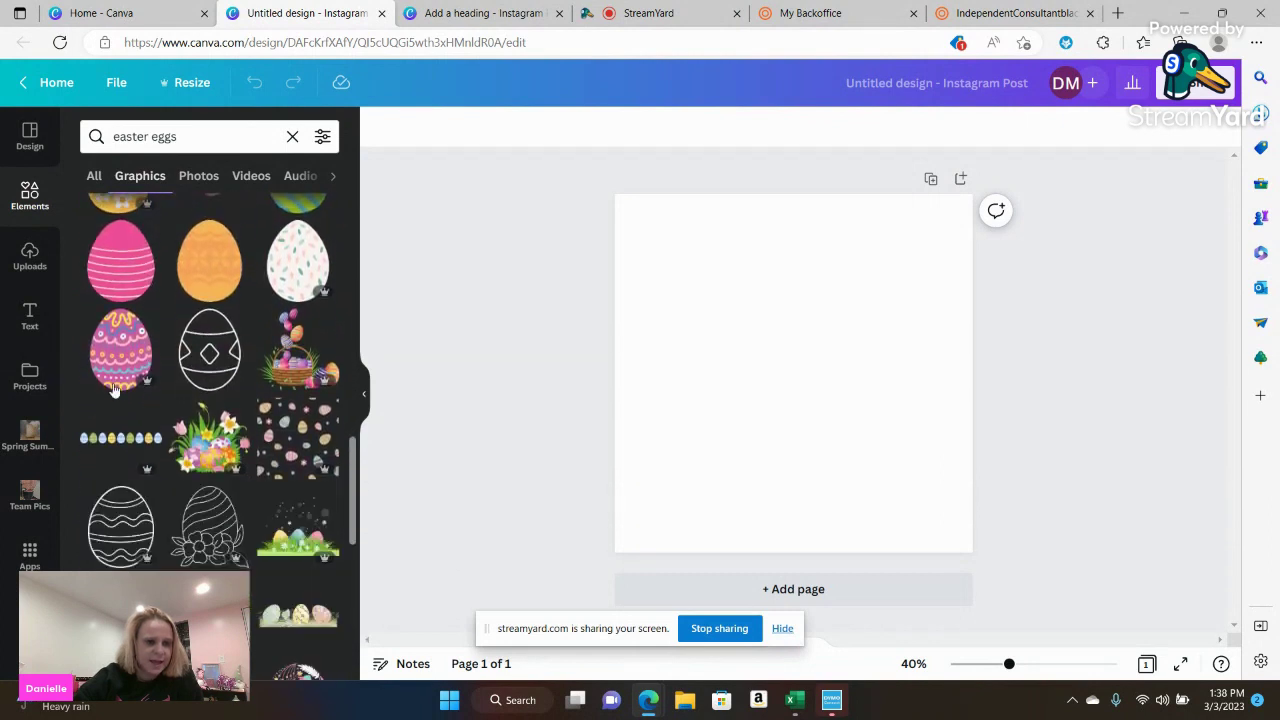
scroll(203, 486, down, 2)
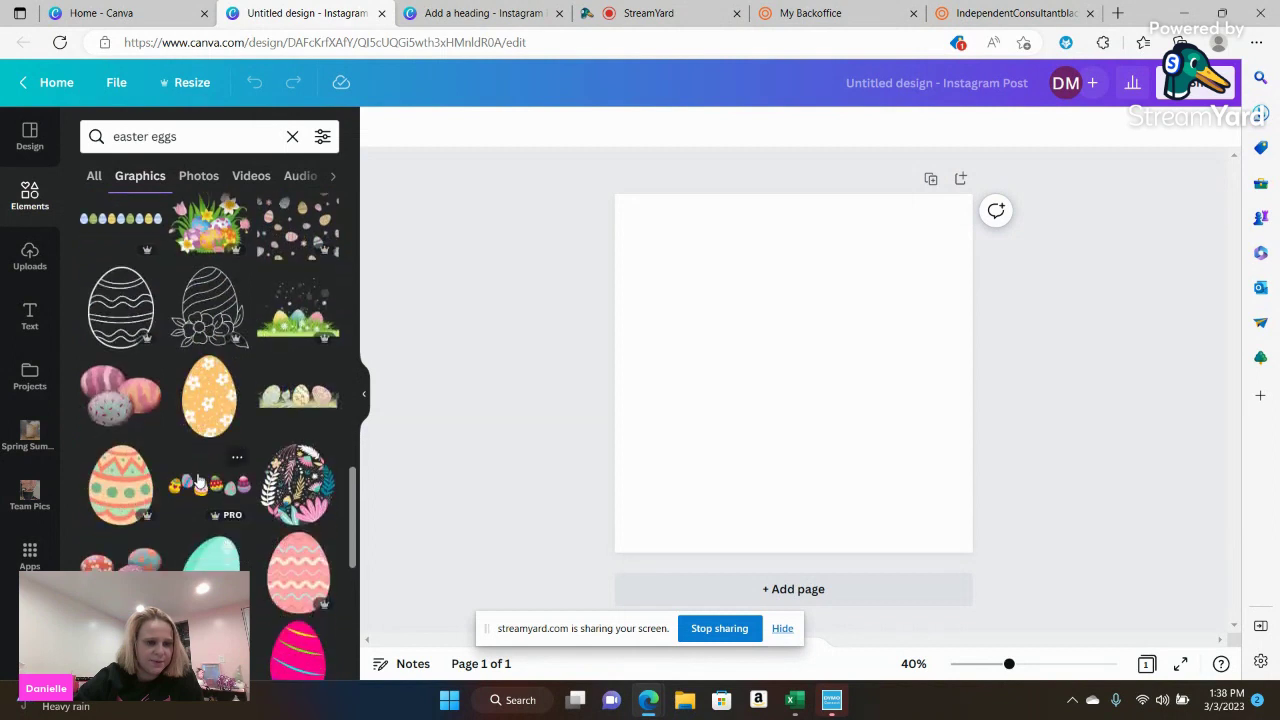
scroll(198, 478, up, 2)
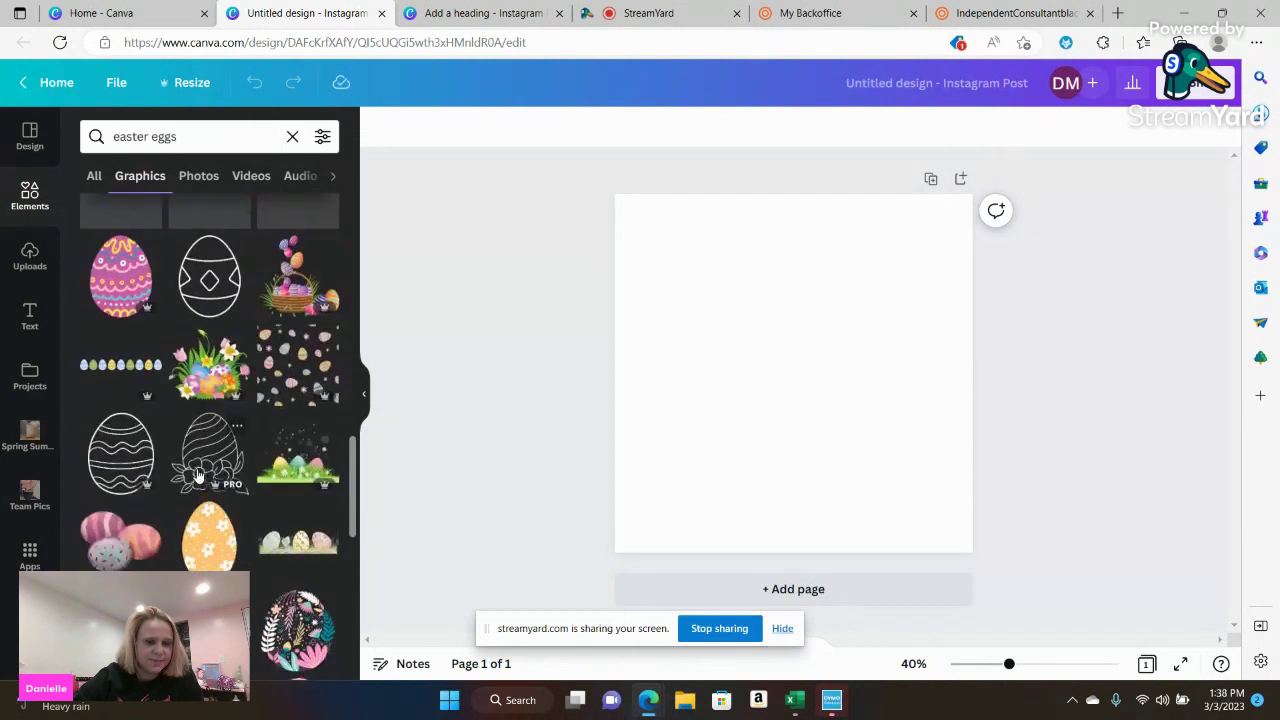
Discard the dotted-eggs graphic and add a smaller, centred watercolor Easter egg basket
click(303, 390)
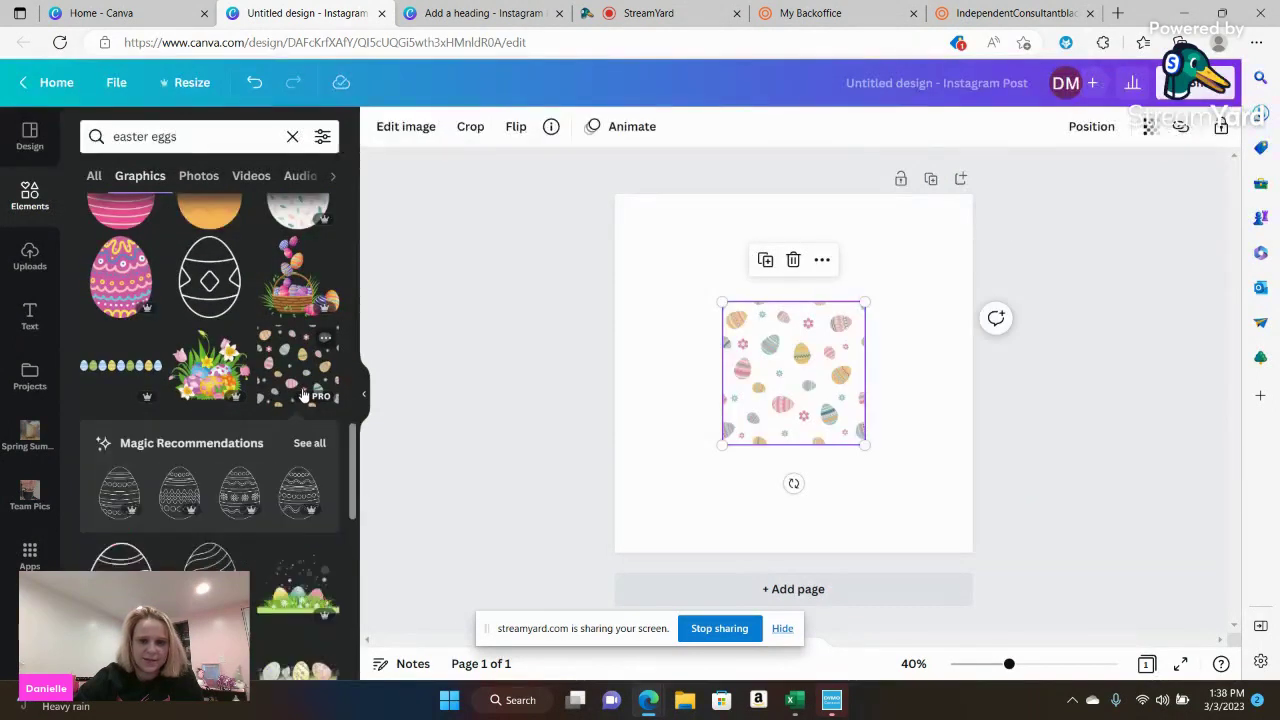
click(794, 260)
scroll(195, 450, down, 2)
scroll(187, 467, down, 5)
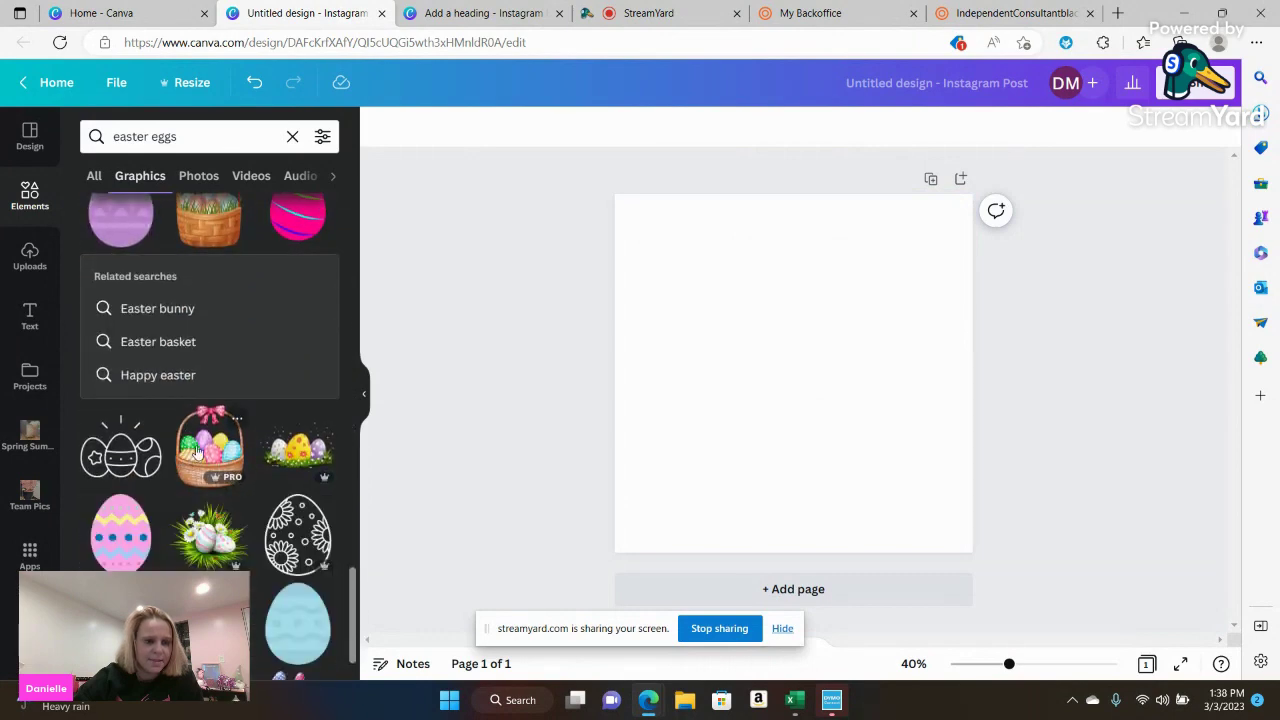
click(198, 452)
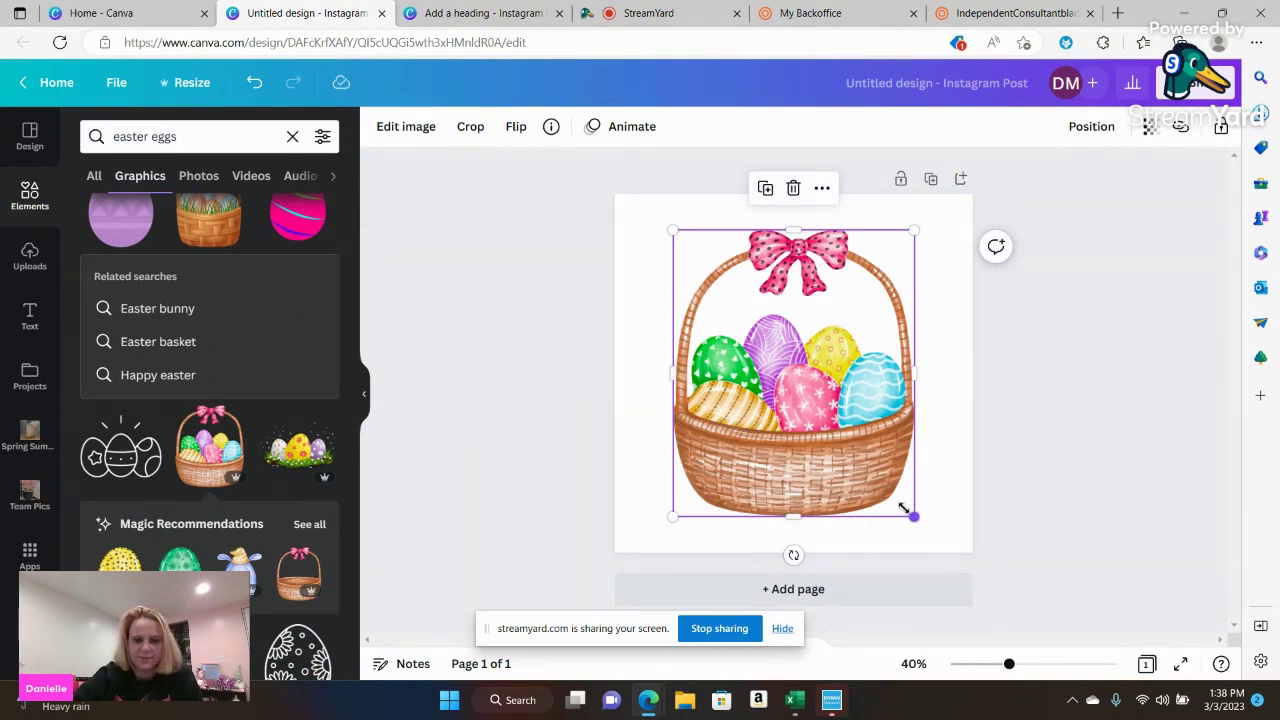
drag(903, 510, 866, 468)
mouse_move(795, 395)
mouse_down()
mouse_move(822, 398)
mouse_move(799, 386)
mouse_up()
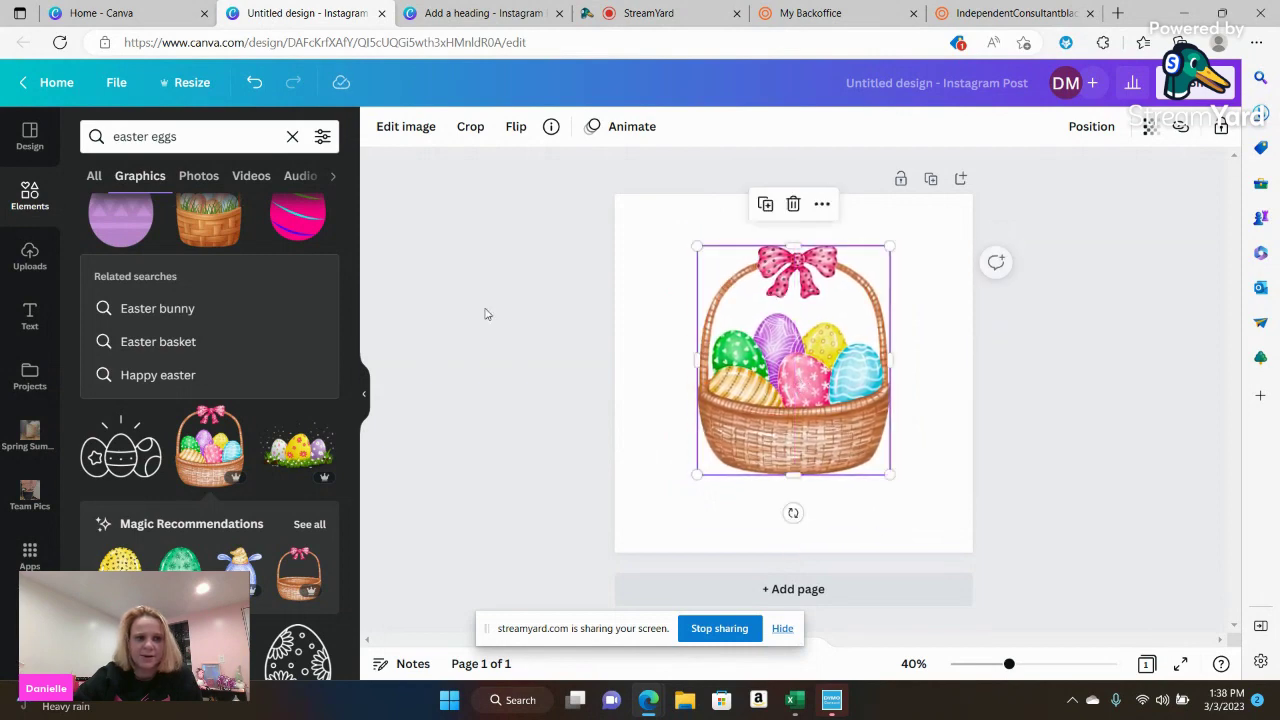
Add a 'Golden Egg' heading, enlarge it, and move it up onto the basket
click(30, 315)
click(130, 280)
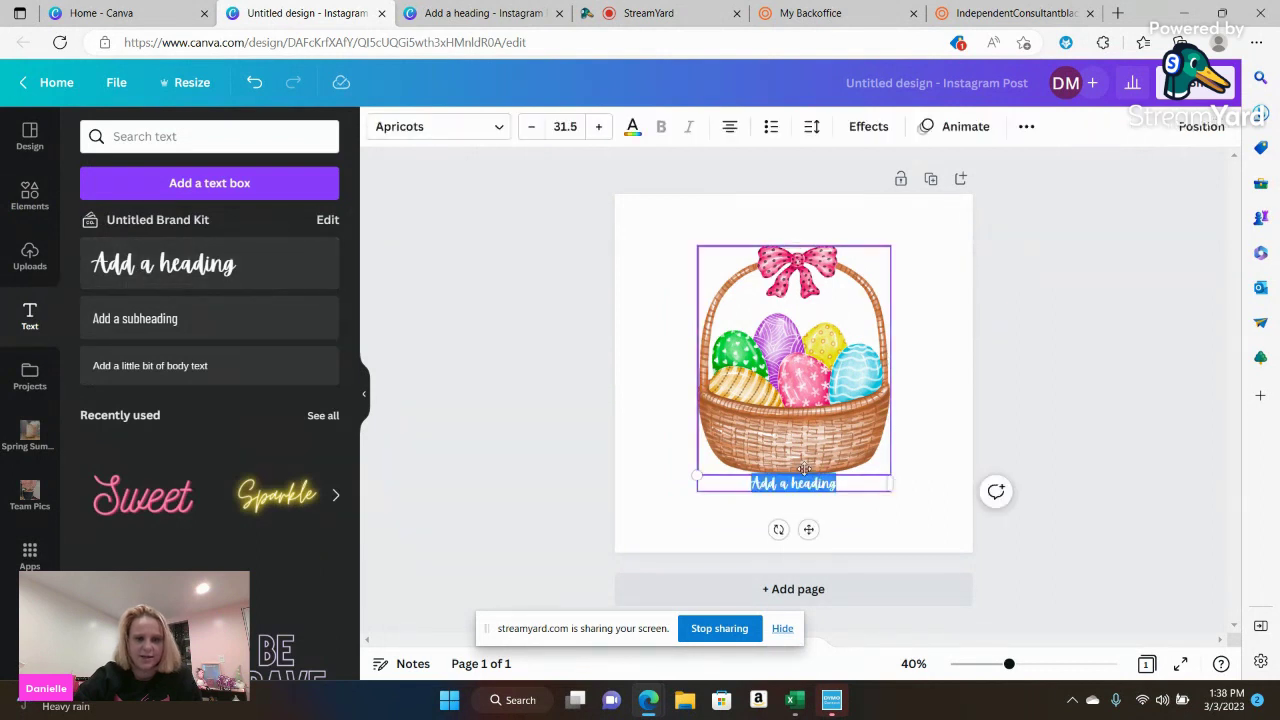
text(H)
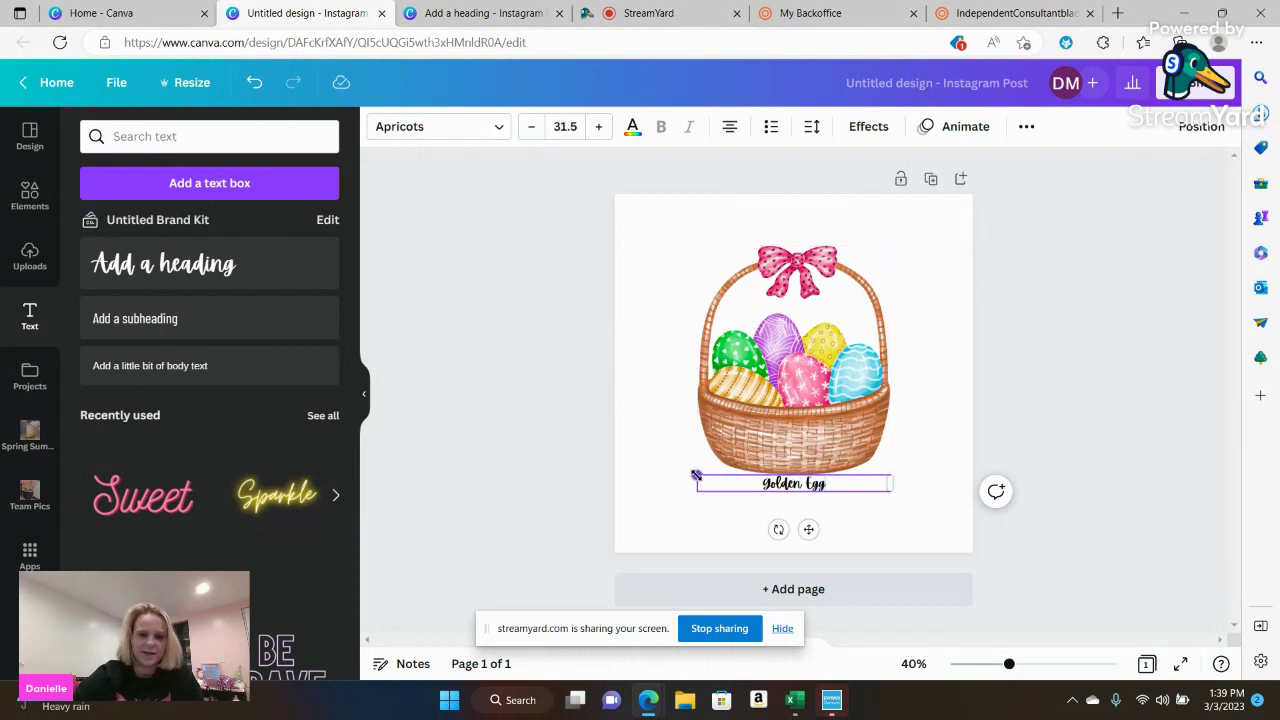
drag(696, 476, 568, 462)
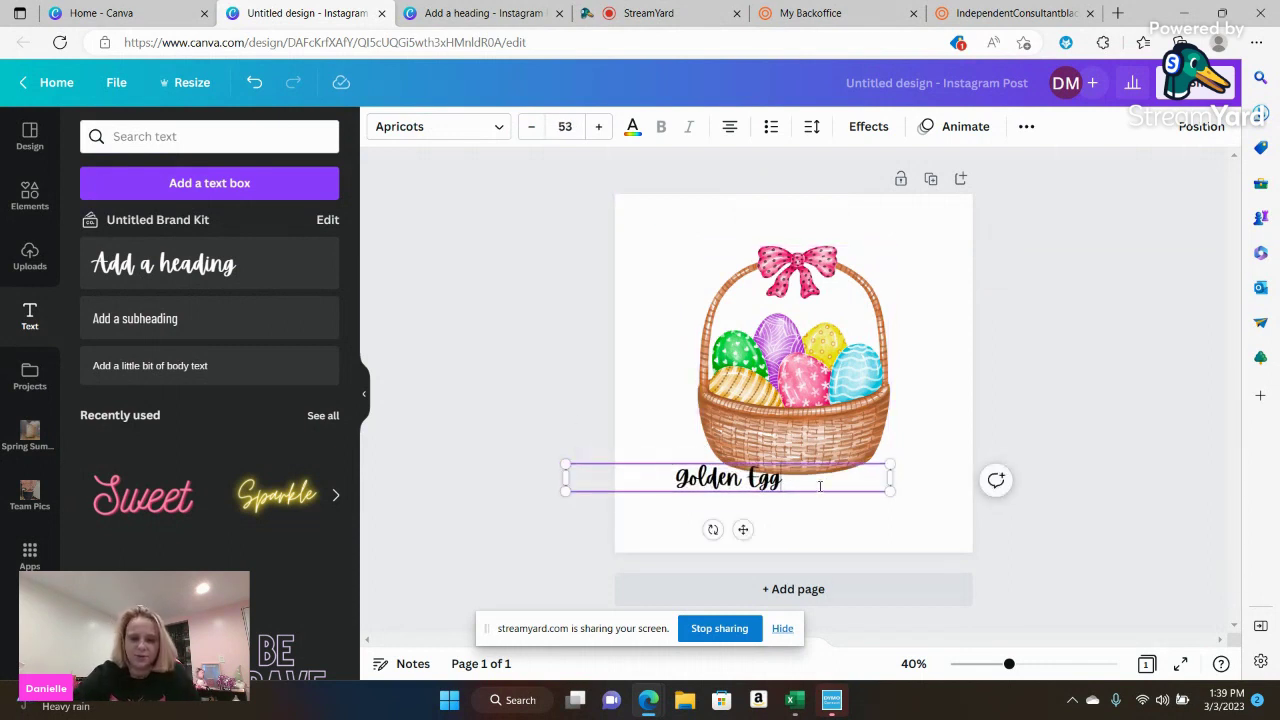
click(857, 537)
drag(790, 480, 826, 307)
Set the basket graphic's transparency to 75
click(832, 400)
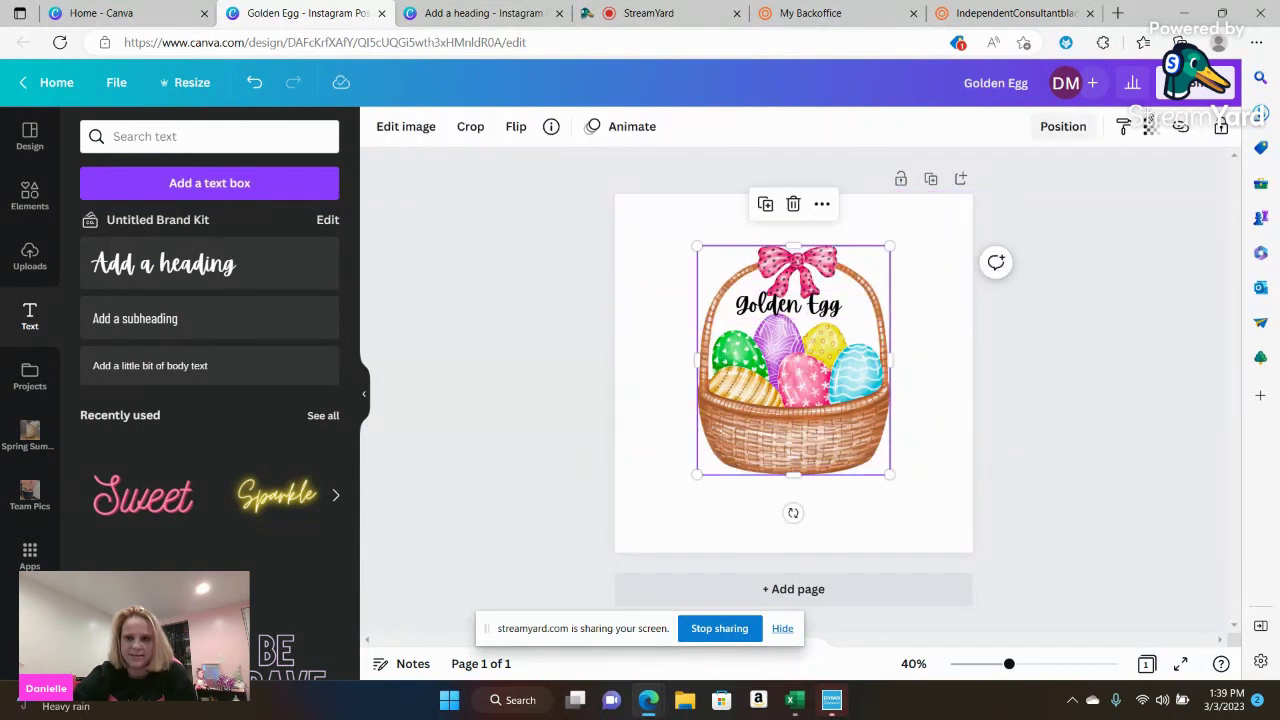
click(1150, 131)
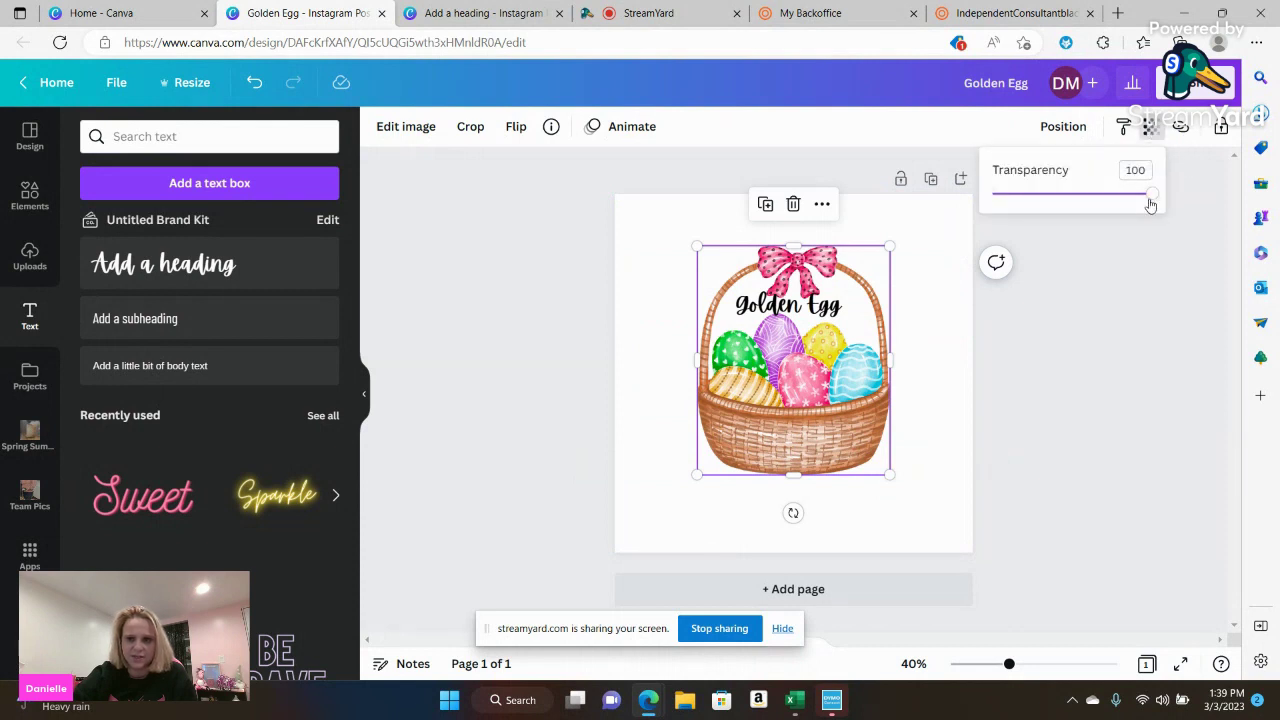
drag(1143, 202, 1130, 202)
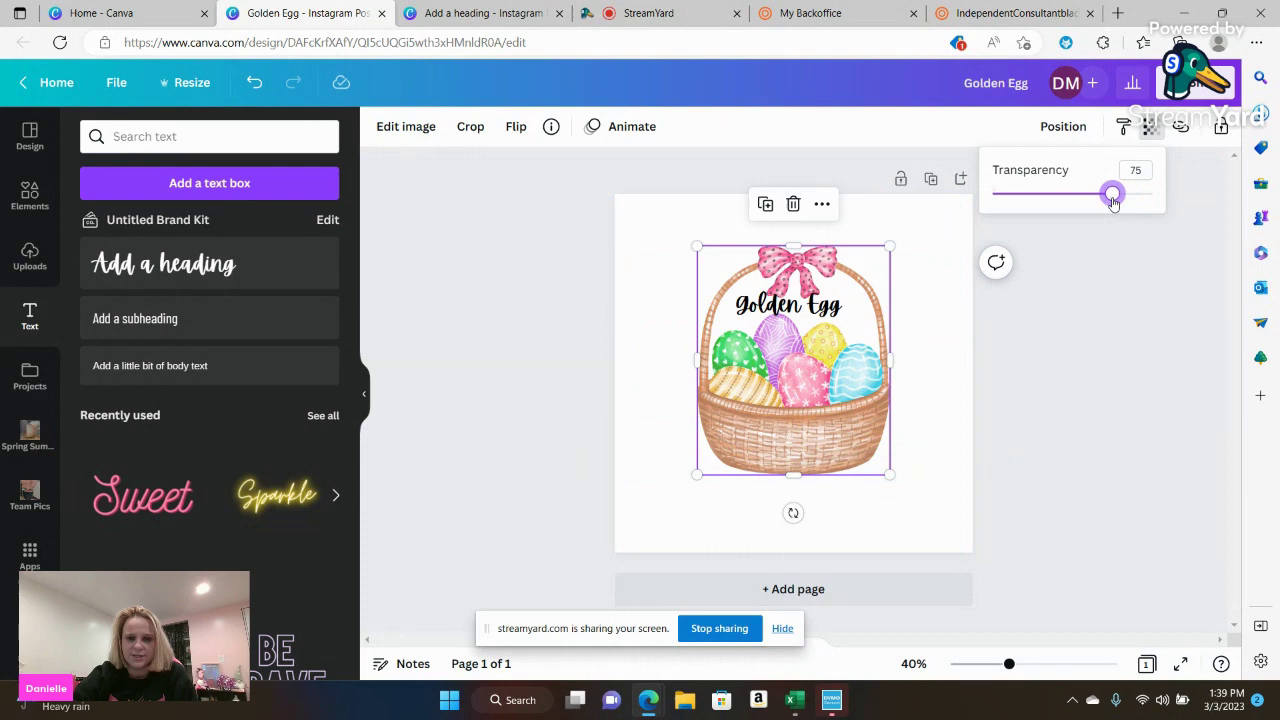
click(928, 343)
Enlarge the Golden Egg heading to 69.9 and place it across the basket's front
drag(796, 309, 794, 379)
drag(631, 359, 527, 349)
drag(768, 381, 812, 438)
click(921, 507)
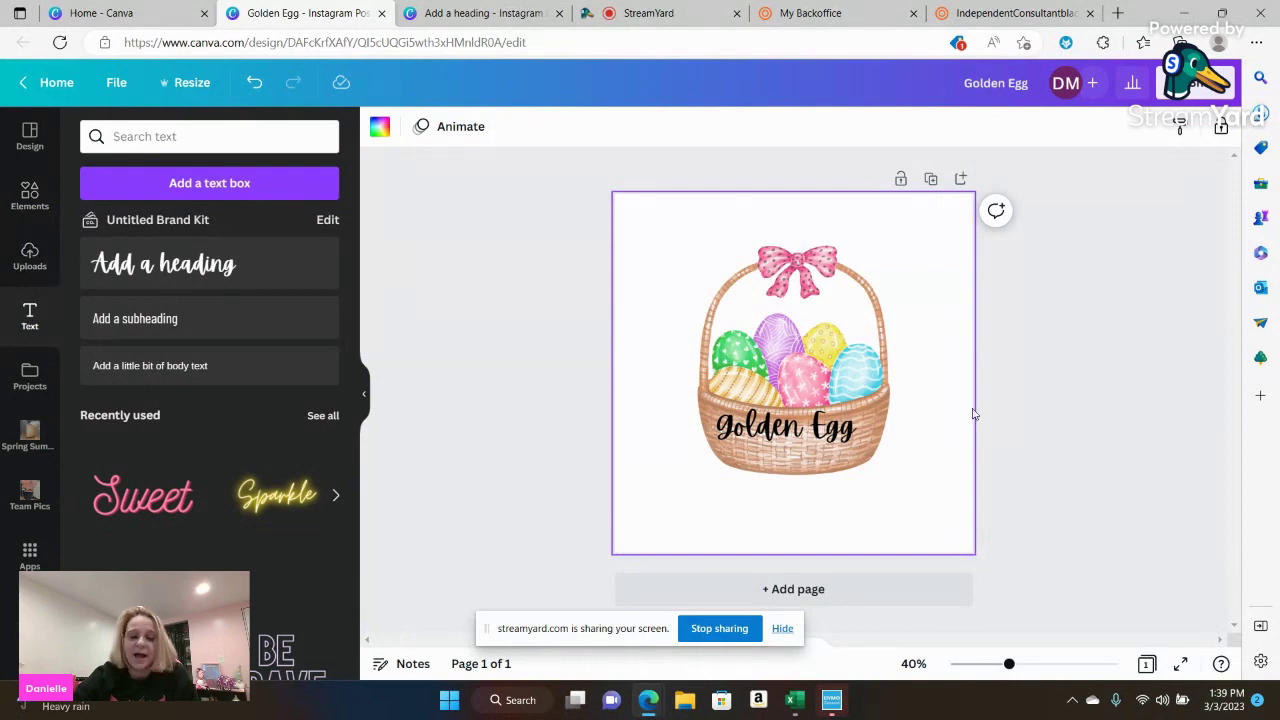
click(30, 256)
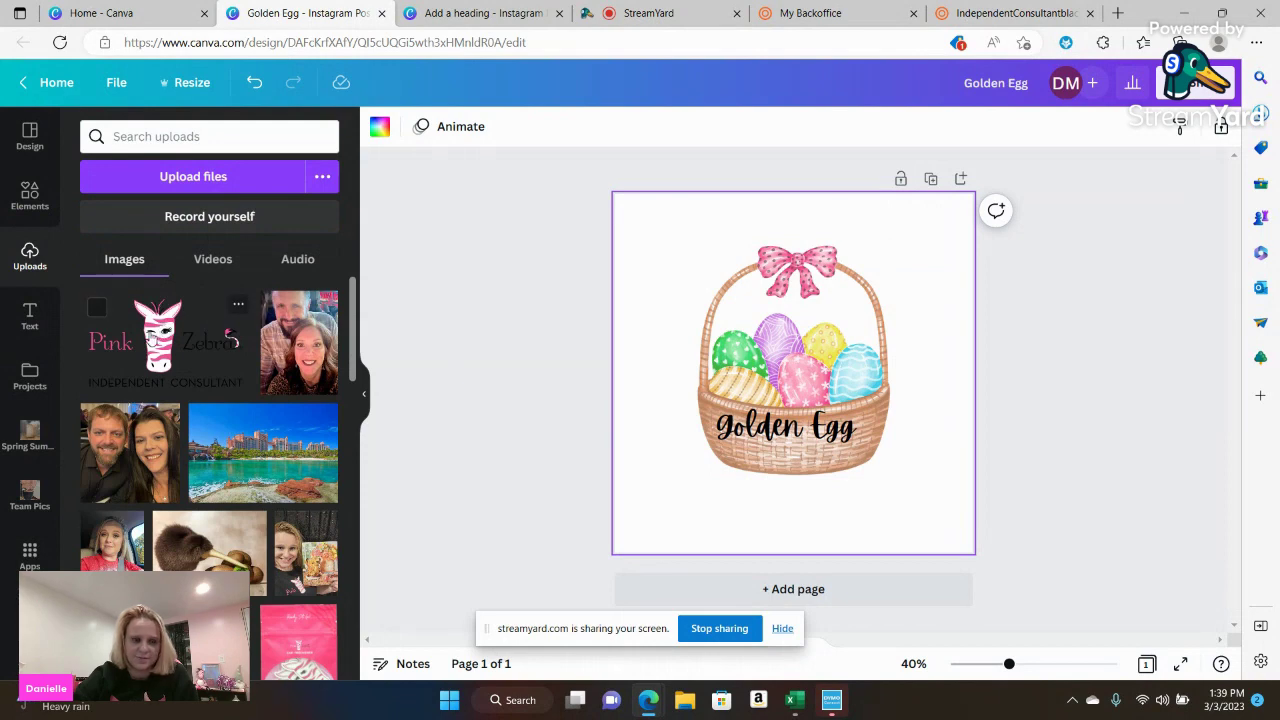
Look over the Pink Zebra back office Logos, then return to the Golden Egg design
click(810, 13)
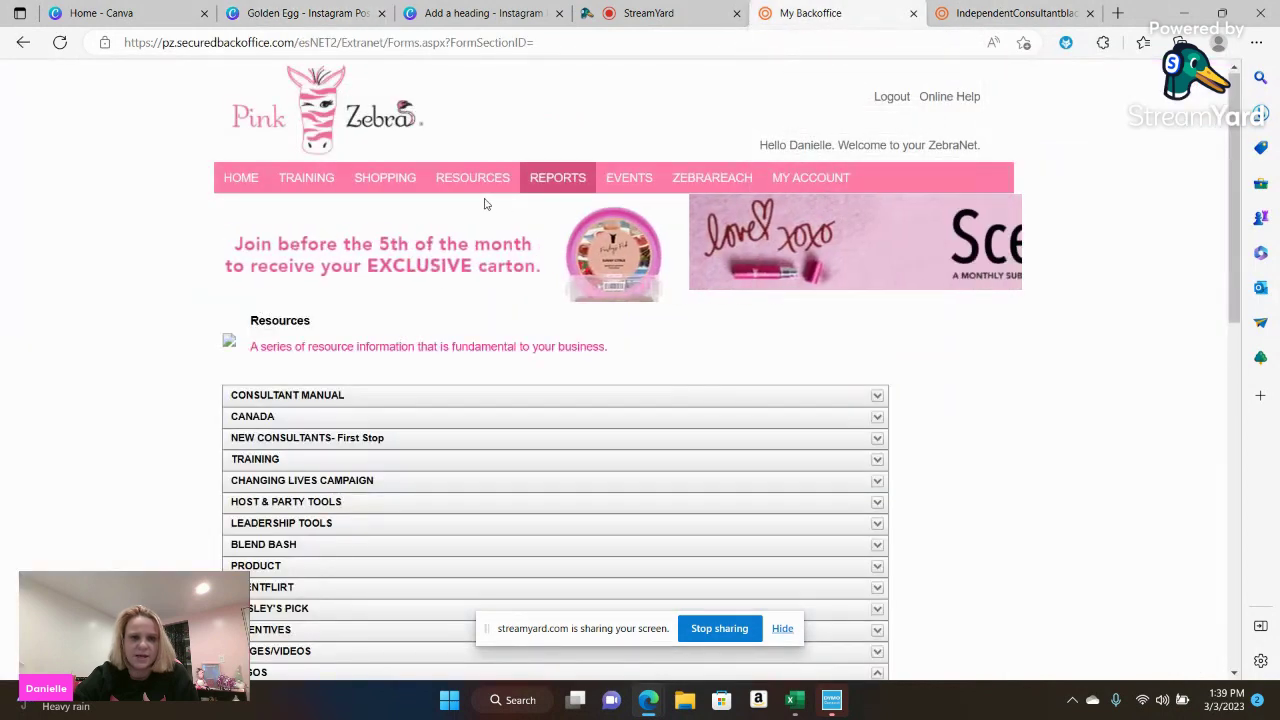
scroll(285, 396, down, 2)
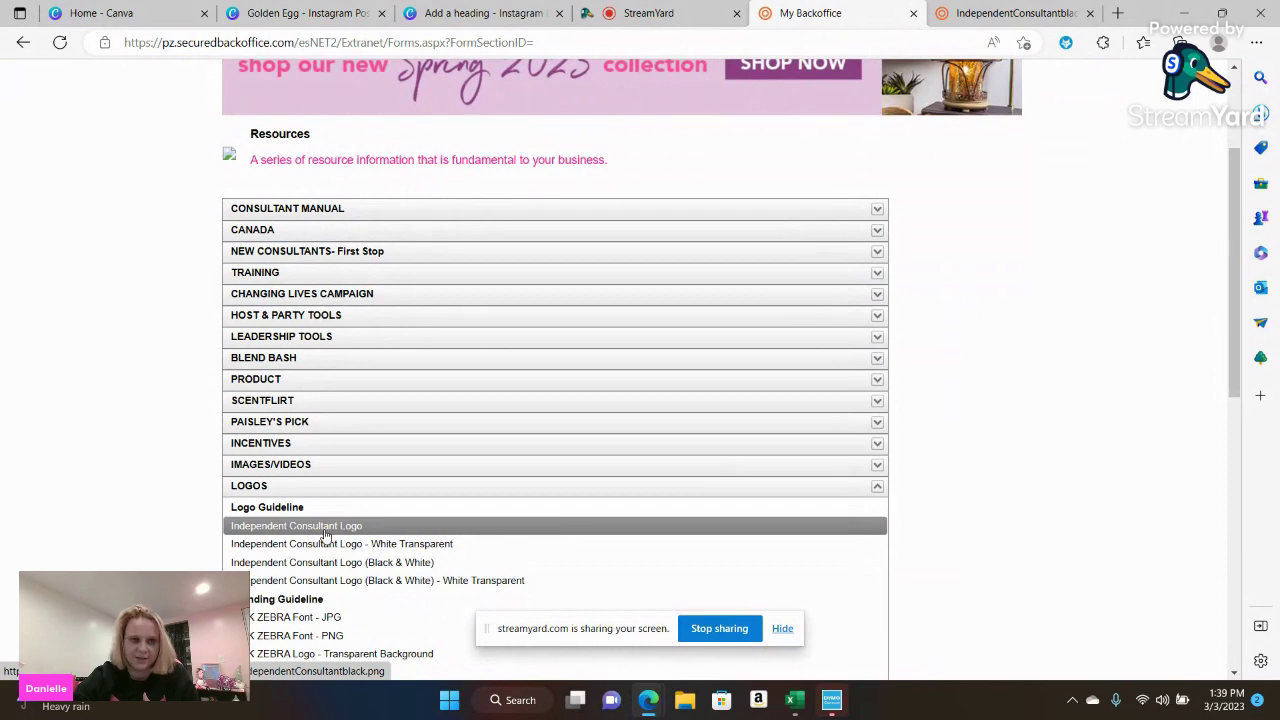
click(305, 13)
Shrink the Pink Zebra logo and place it small at bottom left, below the basket
click(673, 370)
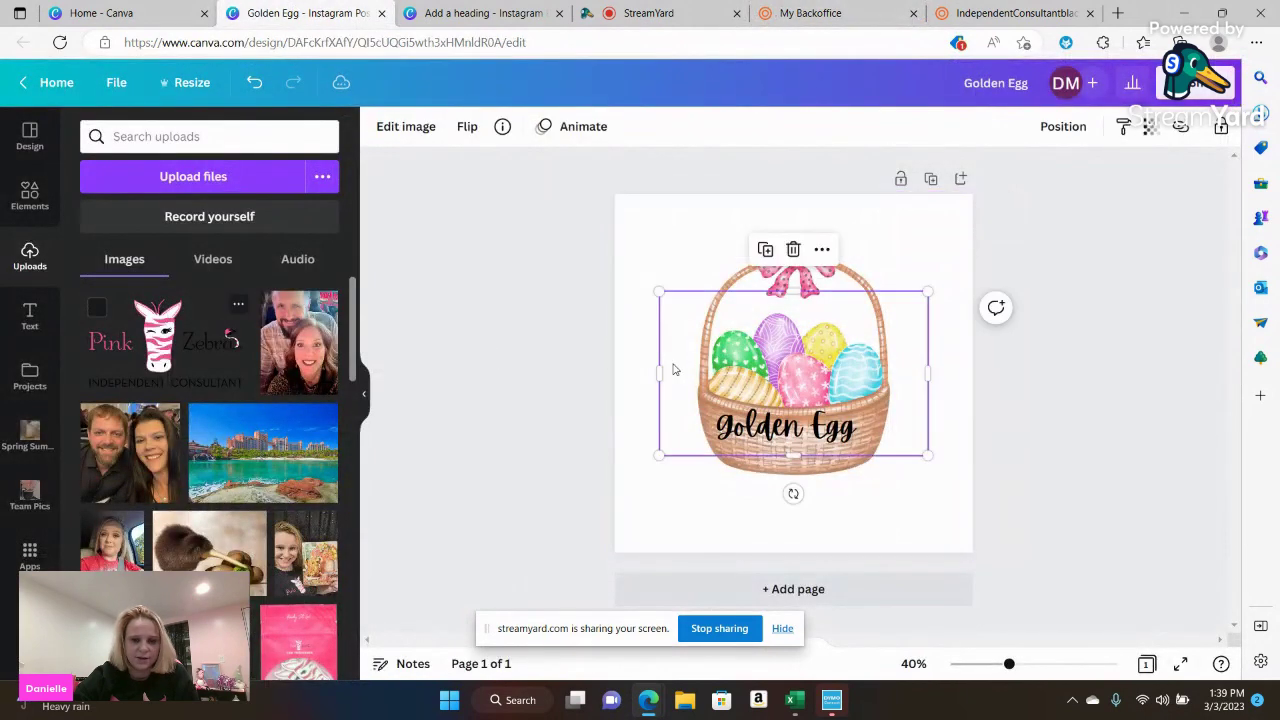
drag(930, 291, 803, 368)
drag(687, 396, 662, 481)
drag(779, 451, 704, 500)
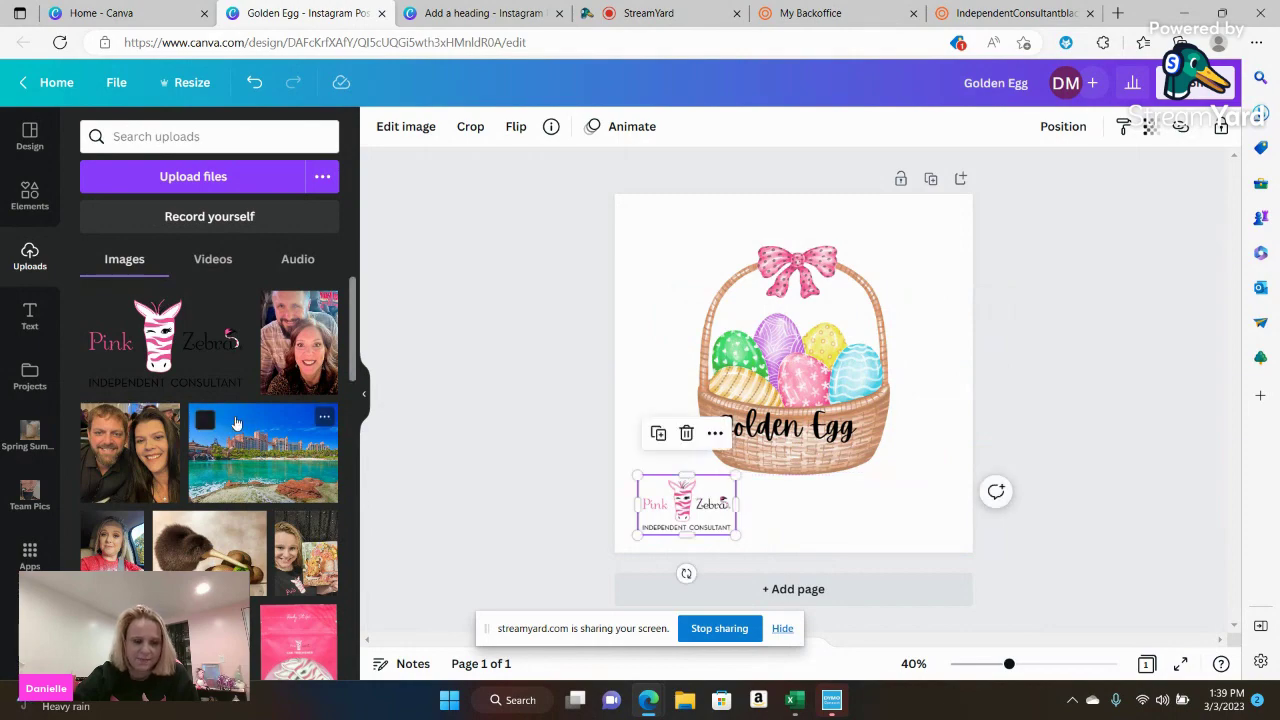
scroll(348, 360, down, 5)
scroll(348, 360, down, 10)
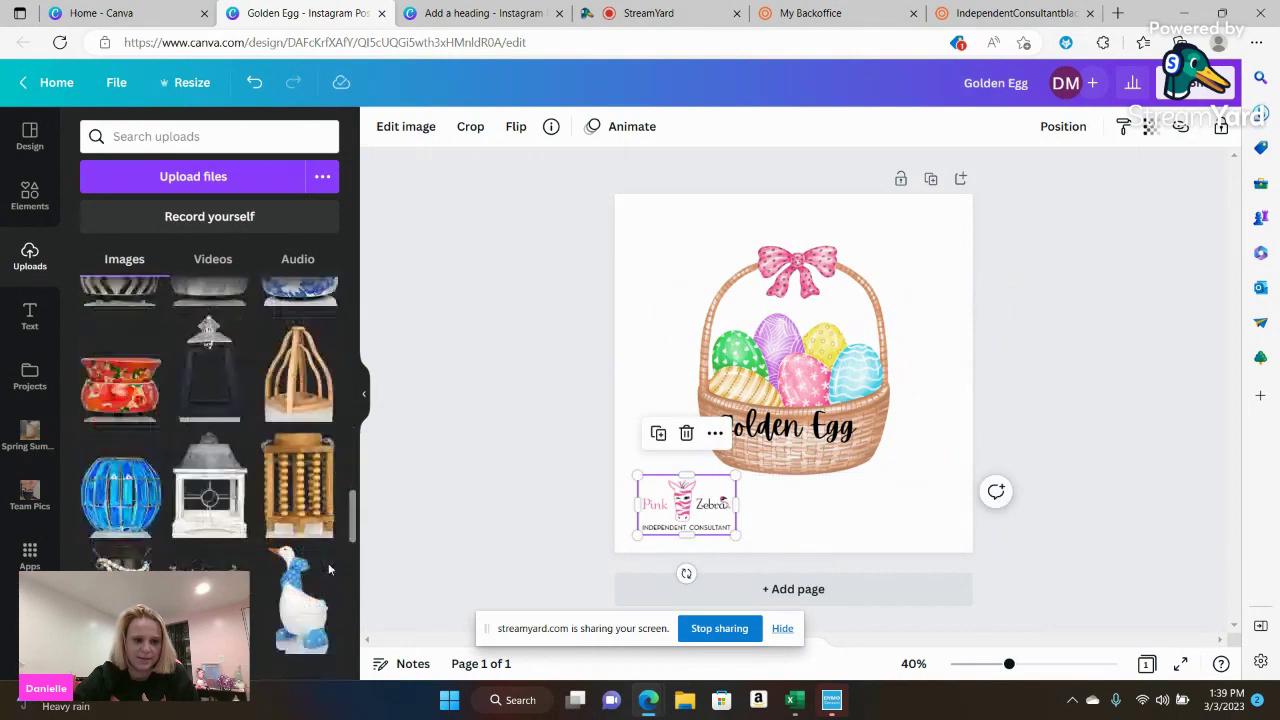
scroll(206, 490, down, 10)
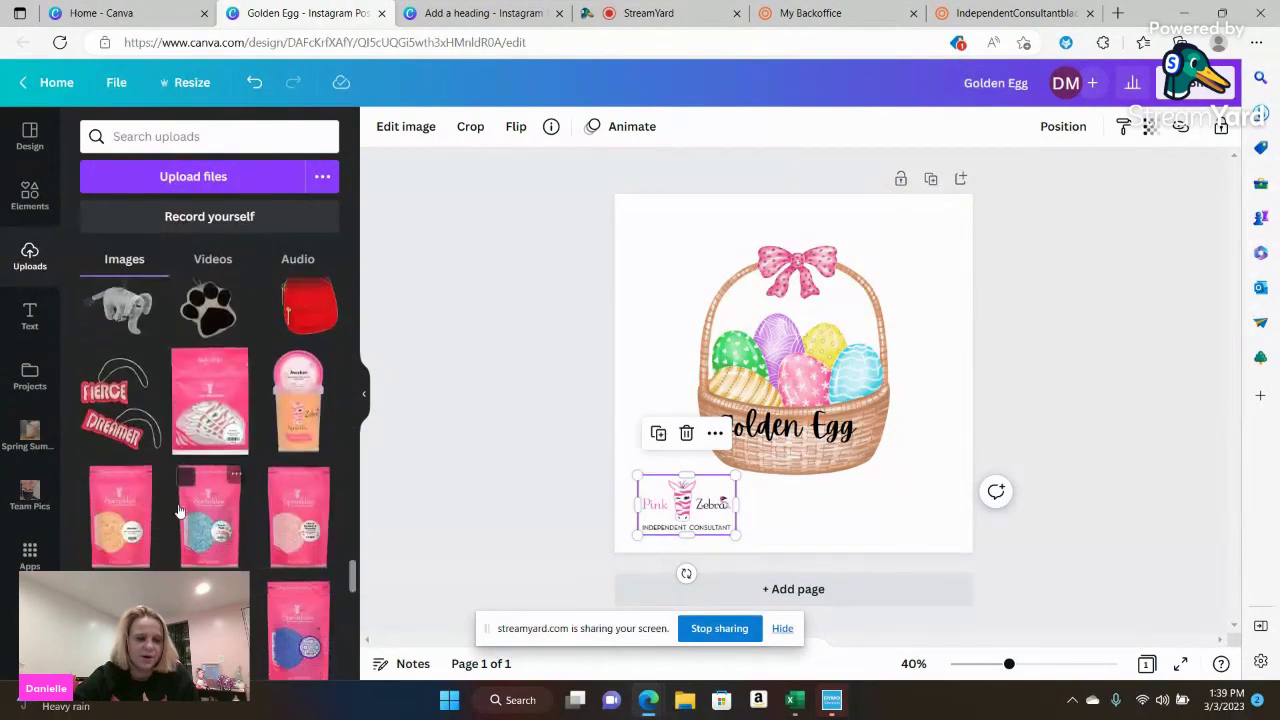
scroll(233, 547, down, 10)
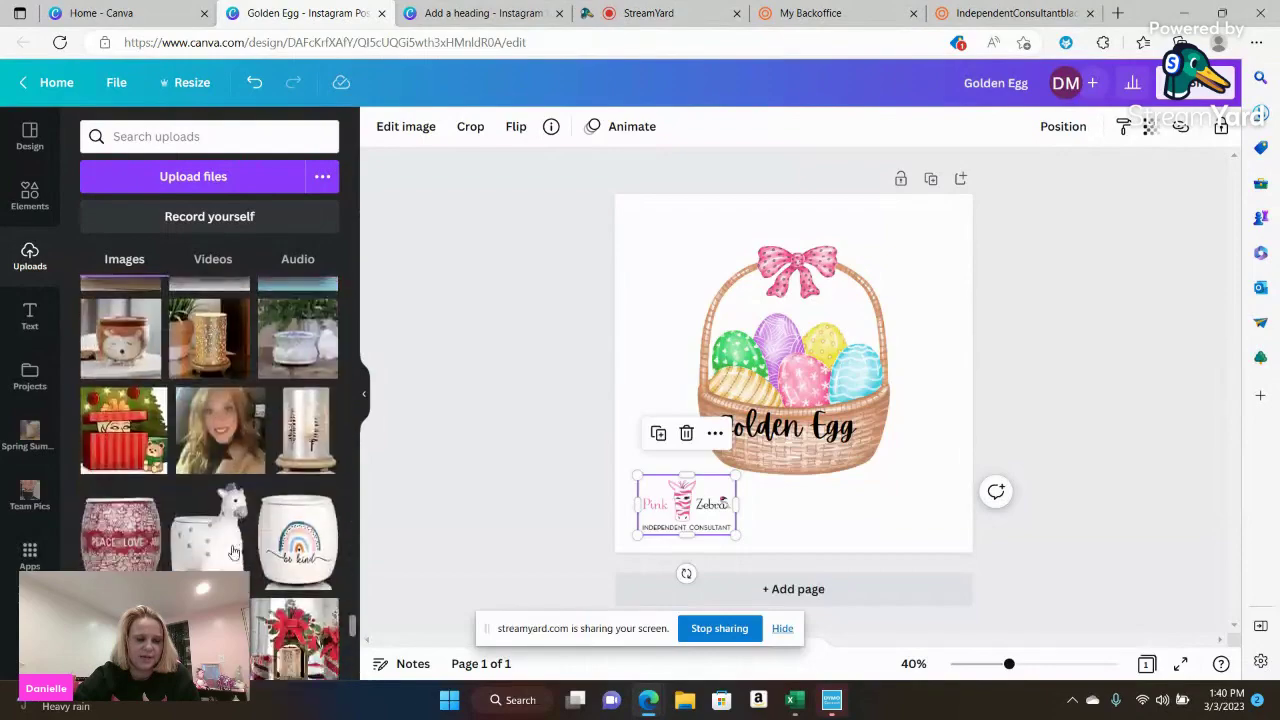
scroll(233, 547, down, 10)
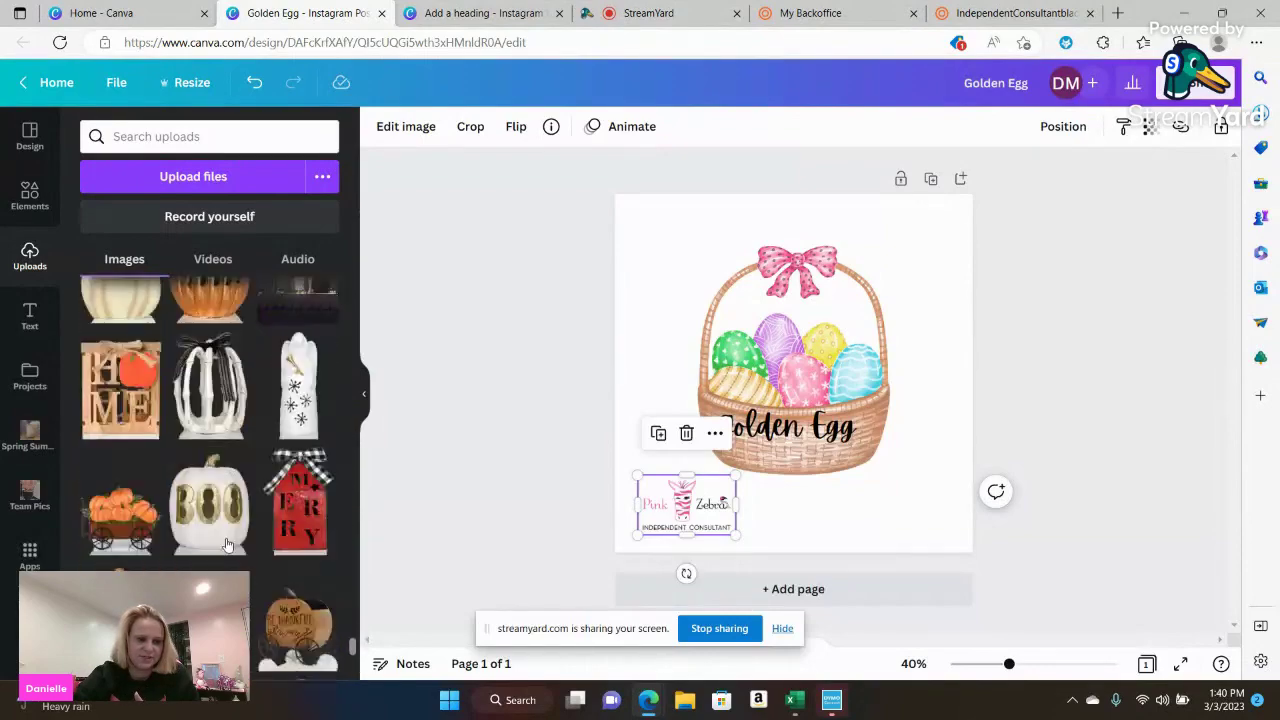
scroll(218, 545, down, 10)
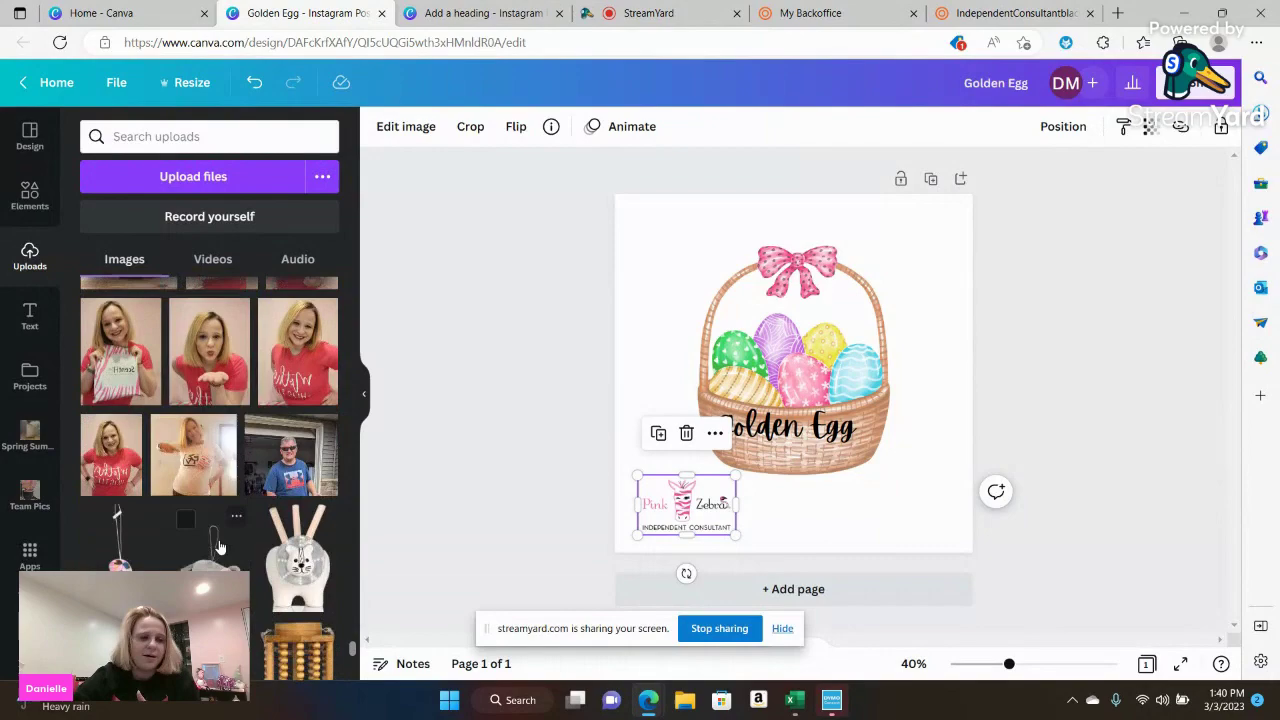
scroll(216, 544, down, 10)
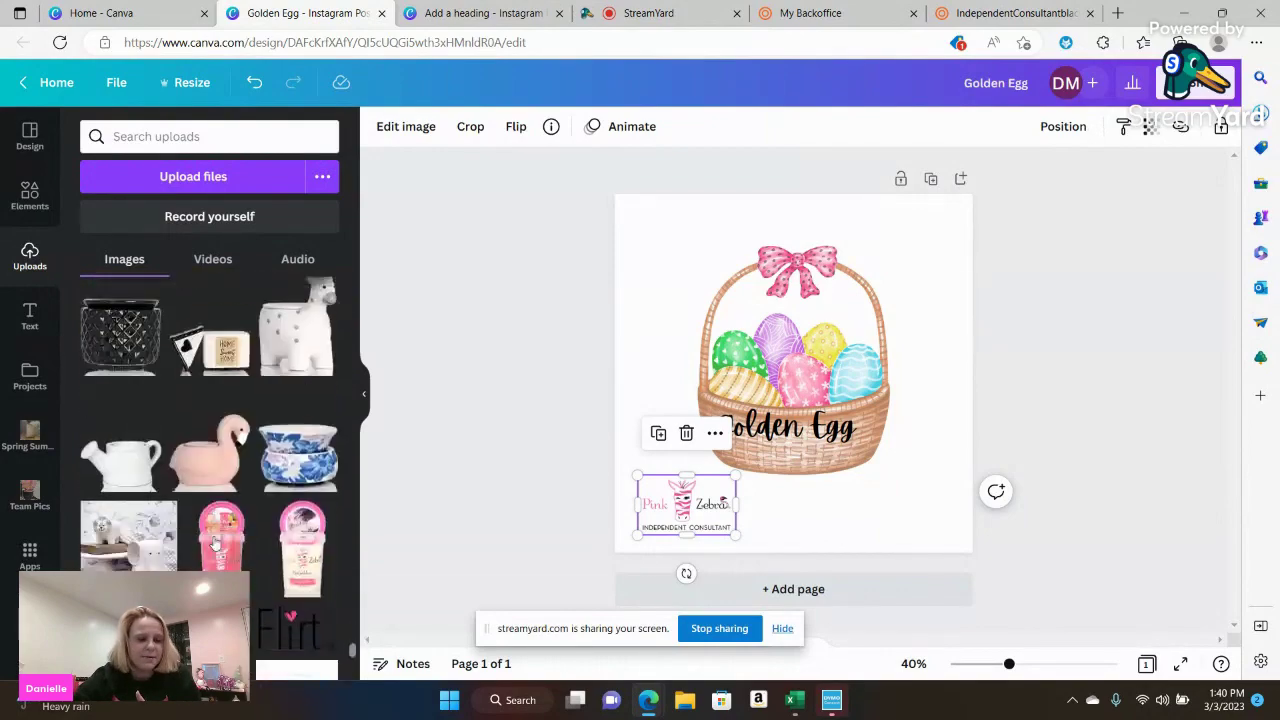
scroll(213, 543, down, 10)
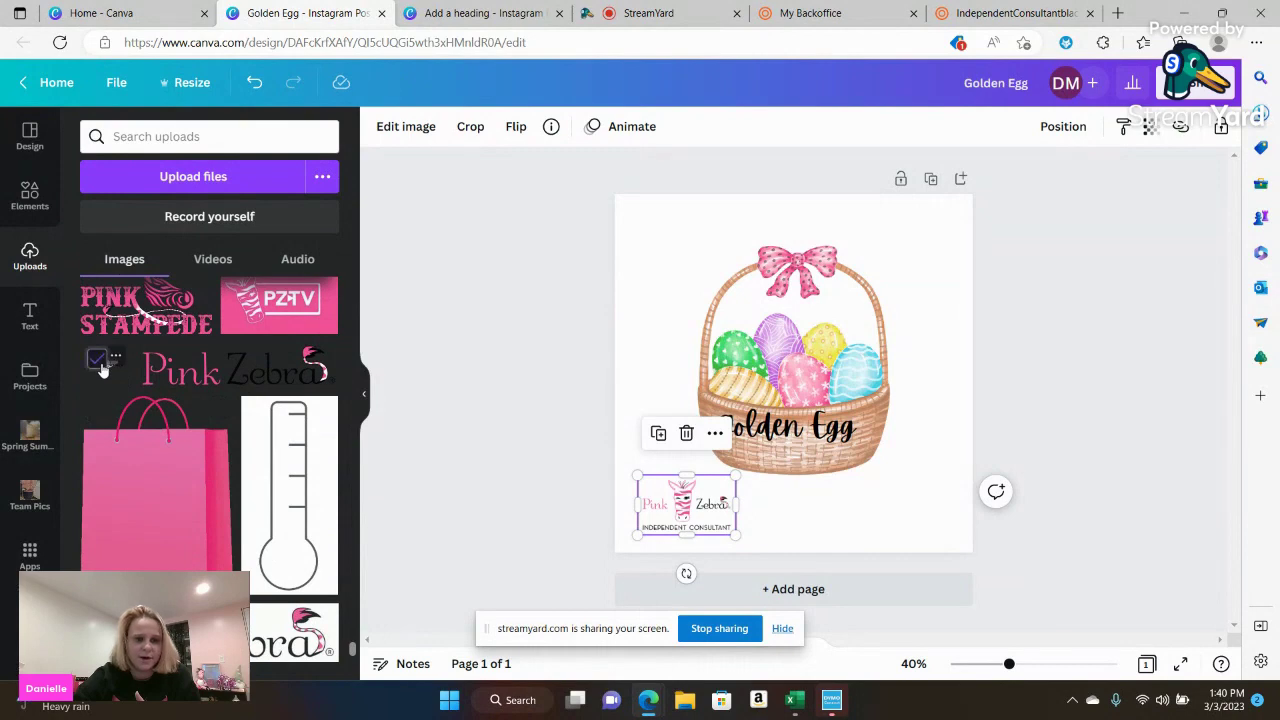
Add the PZ signature logo from Uploads, undoing the accidental extra copy
click(99, 362)
click(117, 375)
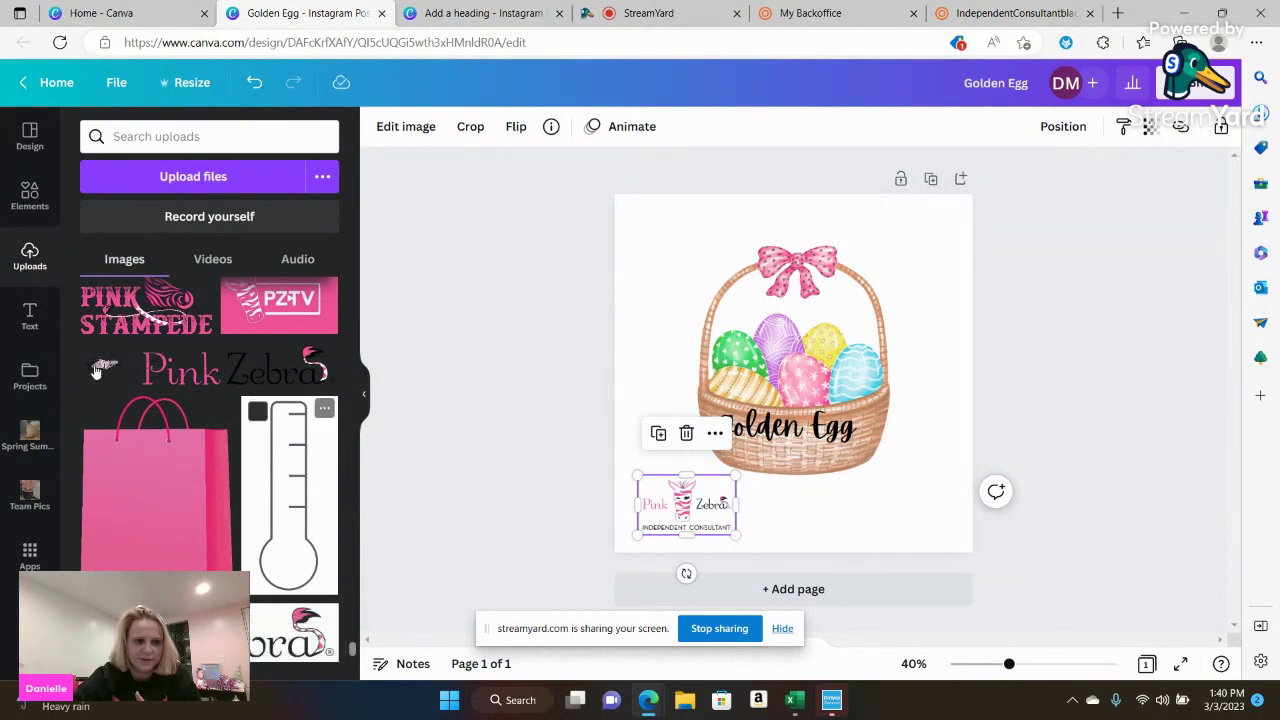
click(116, 376)
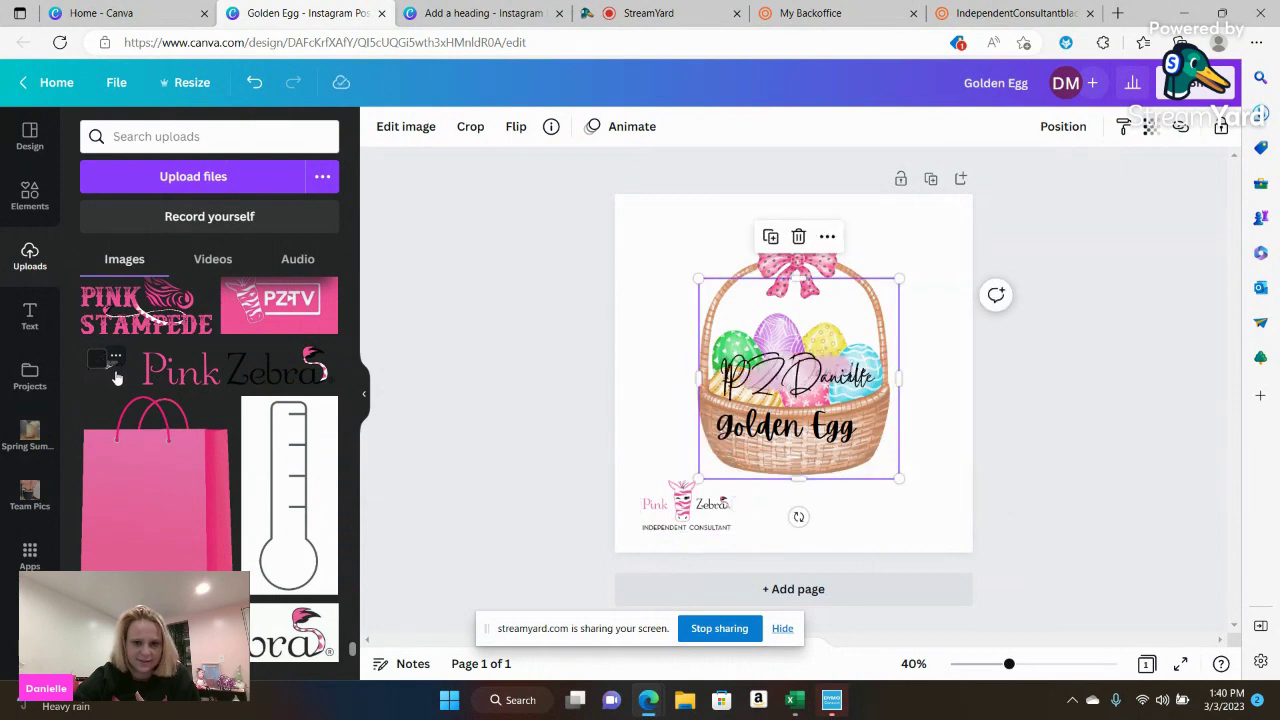
drag(116, 376, 885, 445)
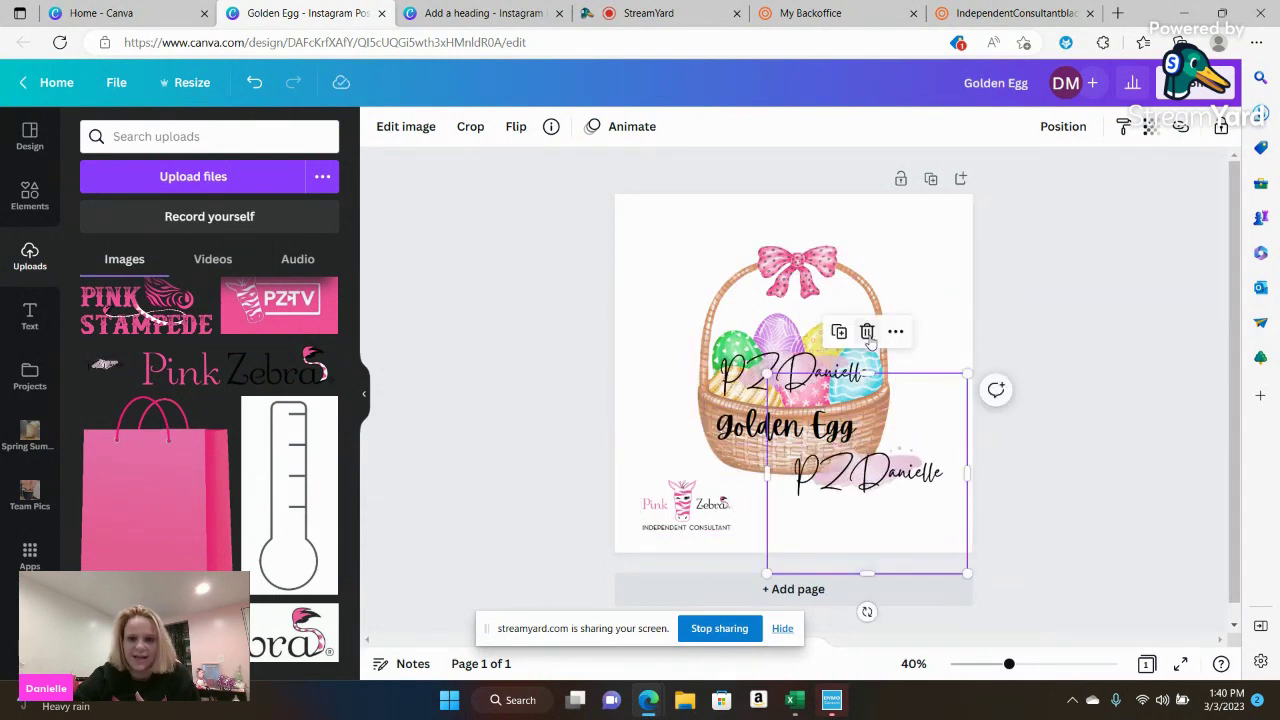
key(ctrl+z)
Shrink the signature logo into the bottom-right corner and duplicate the page as Page 2
drag(801, 380, 900, 495)
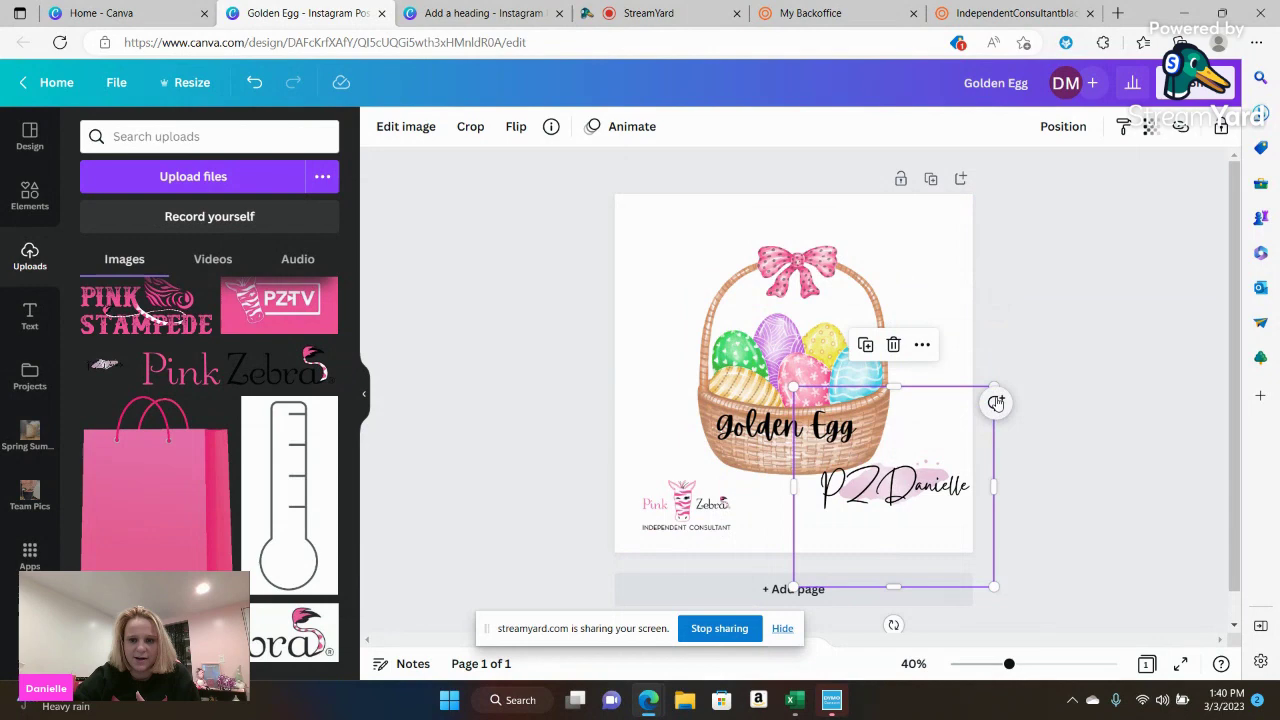
drag(996, 382, 893, 505)
drag(930, 465, 890, 503)
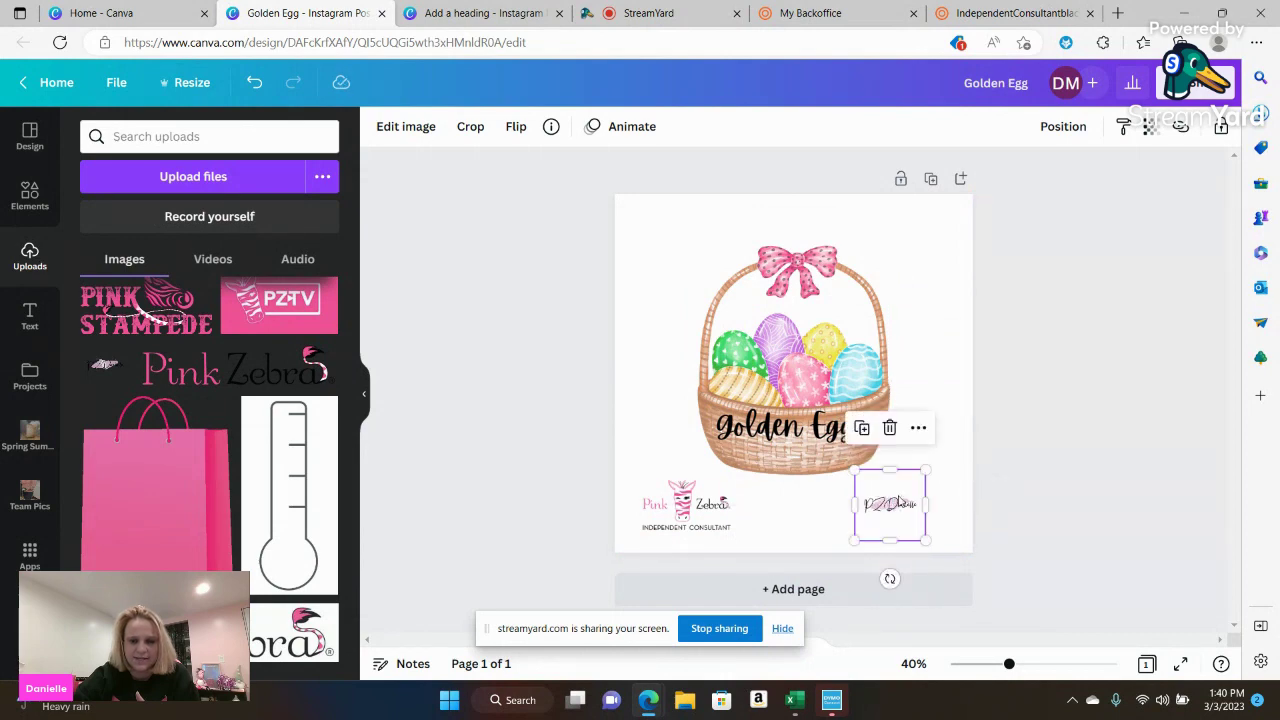
click(930, 433)
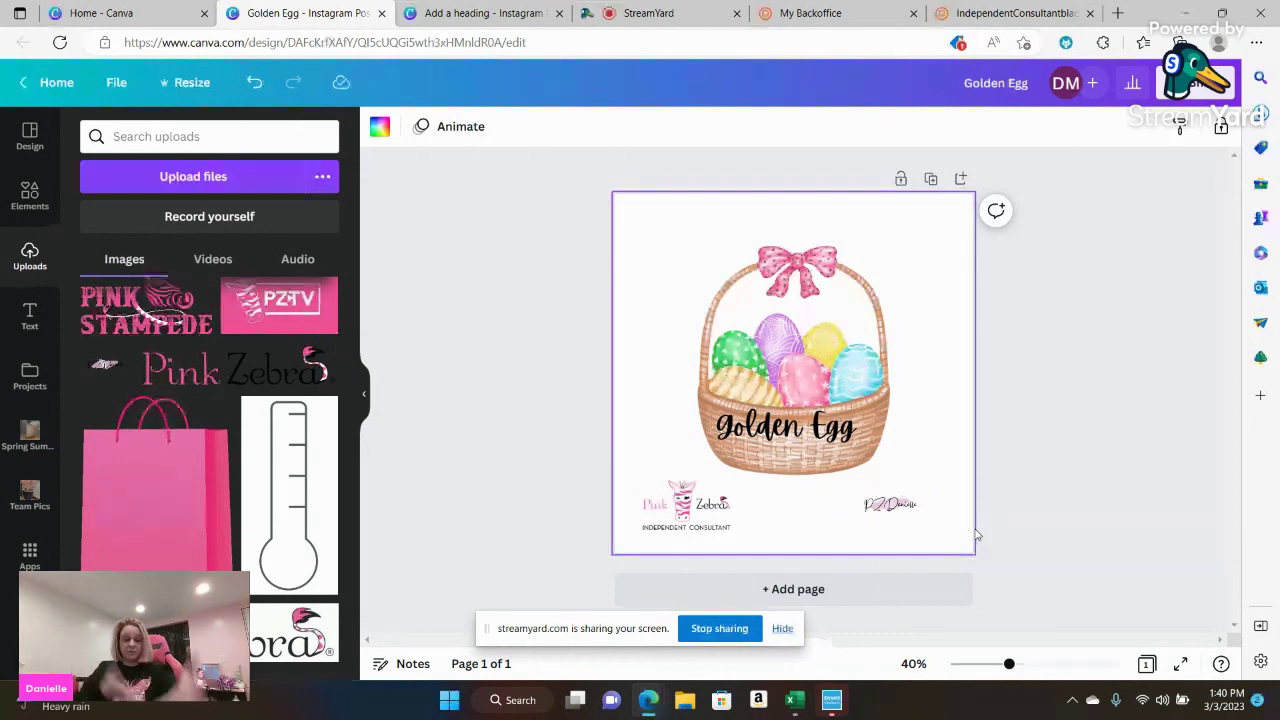
click(930, 180)
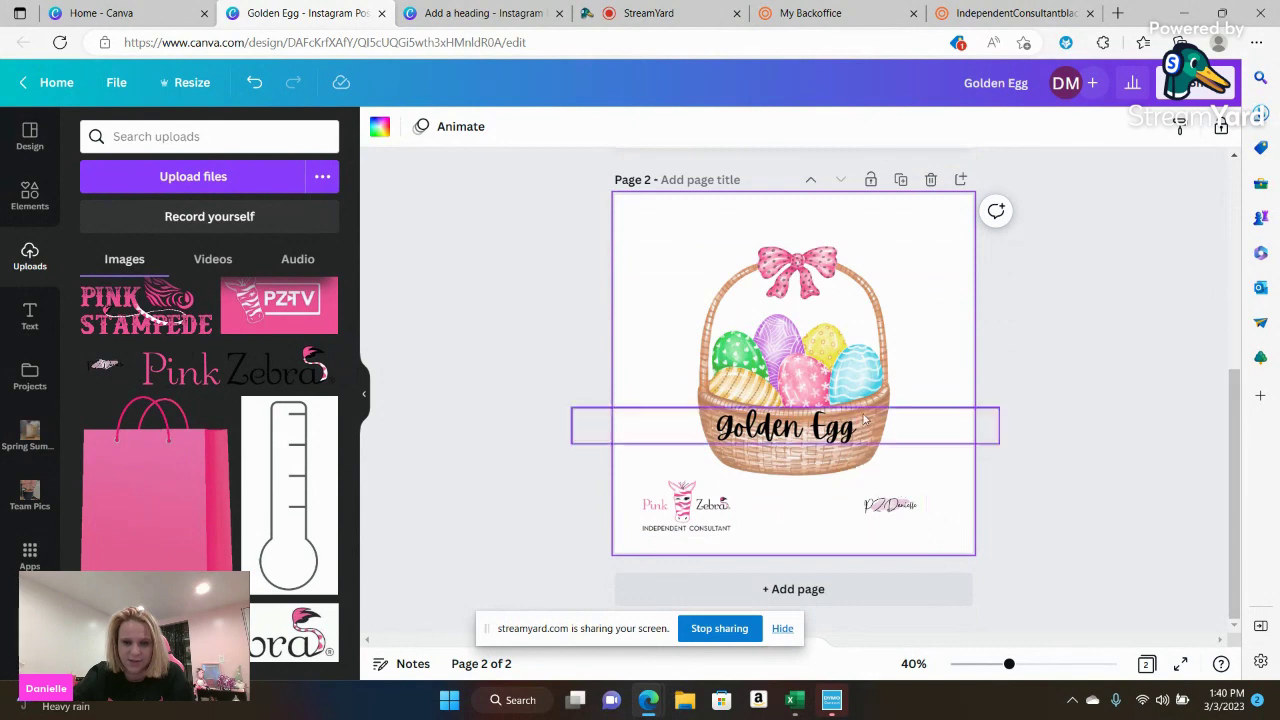
Delete the Easter basket from Page 2, leaving the Golden Egg heading and both logos
scroll(800, 420, up, 4)
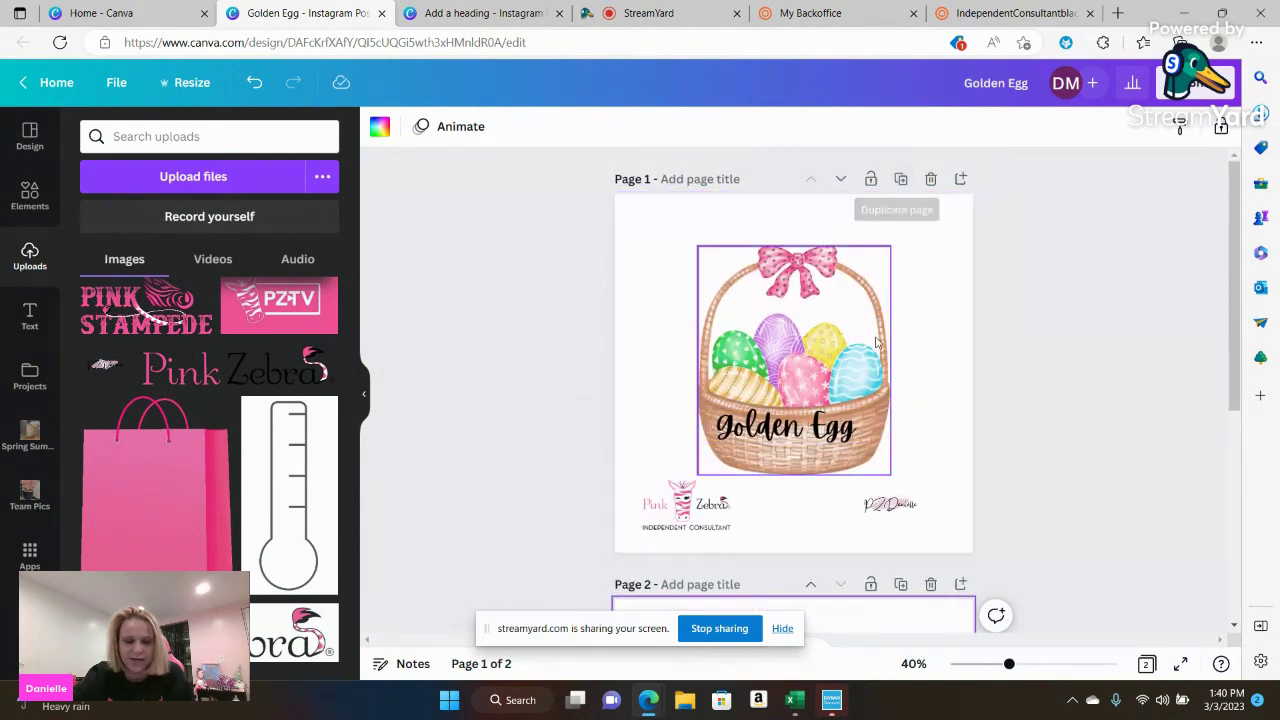
scroll(876, 343, down, 5)
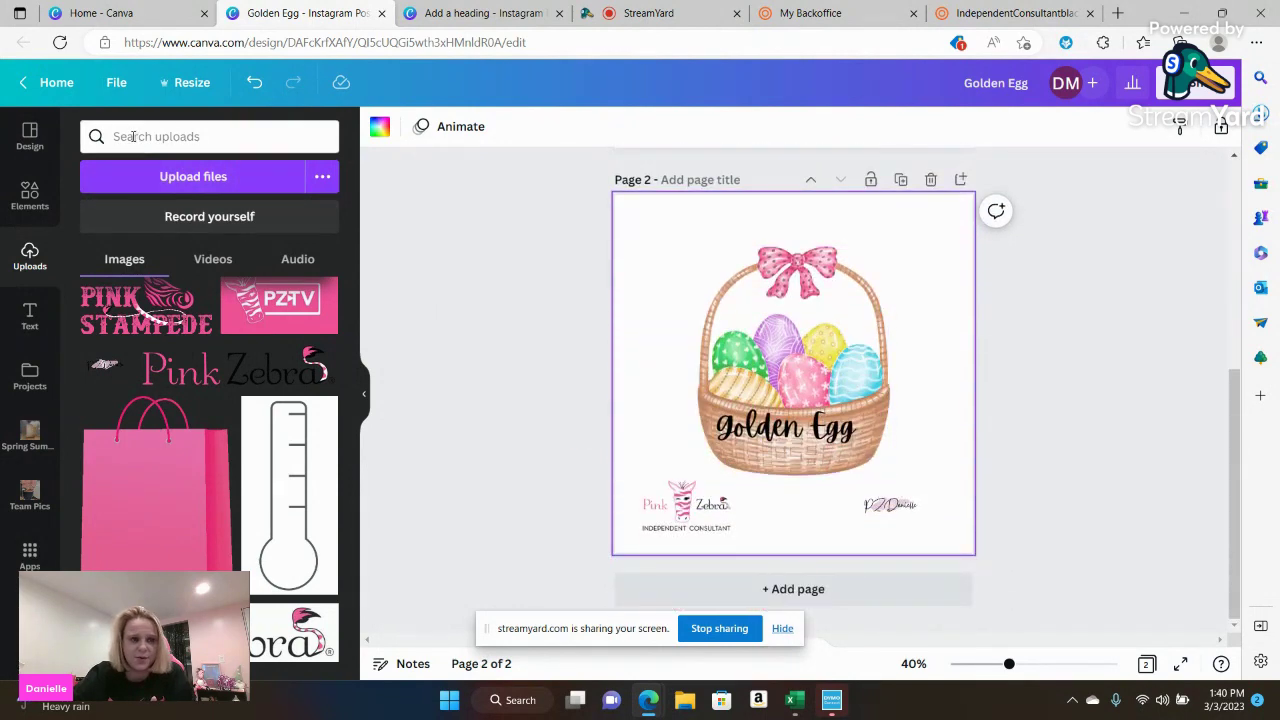
click(792, 288)
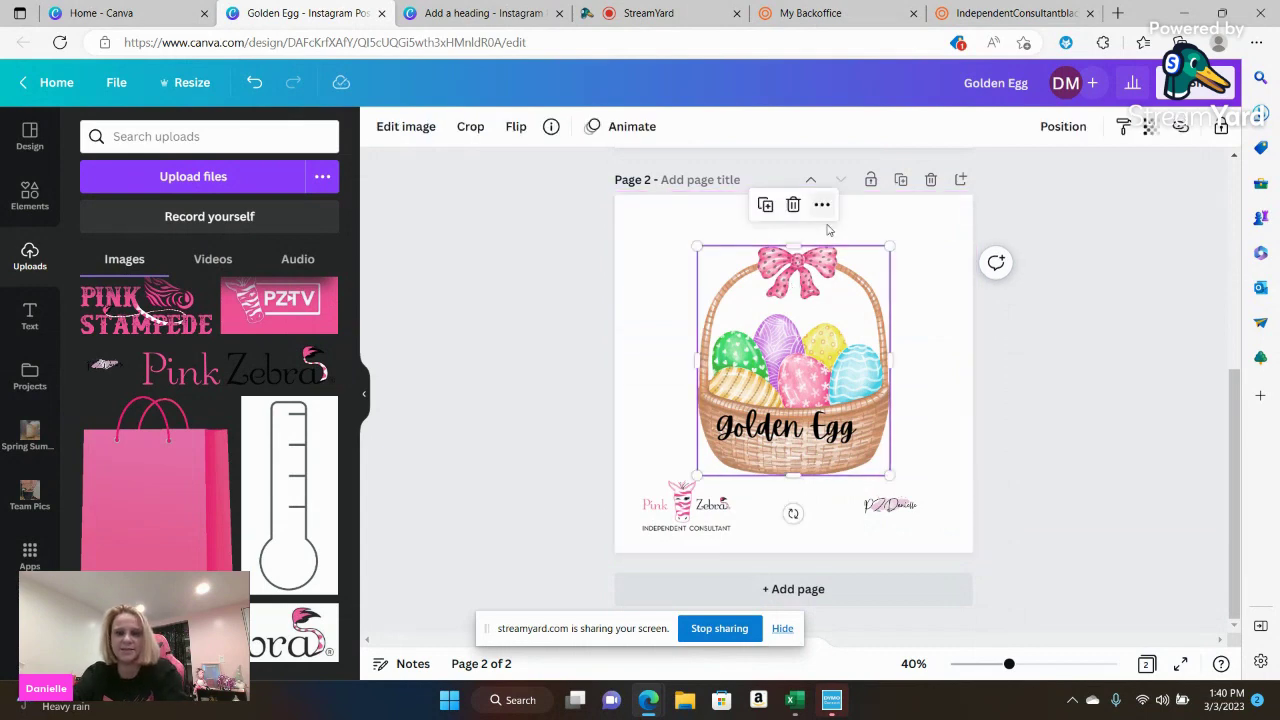
click(793, 205)
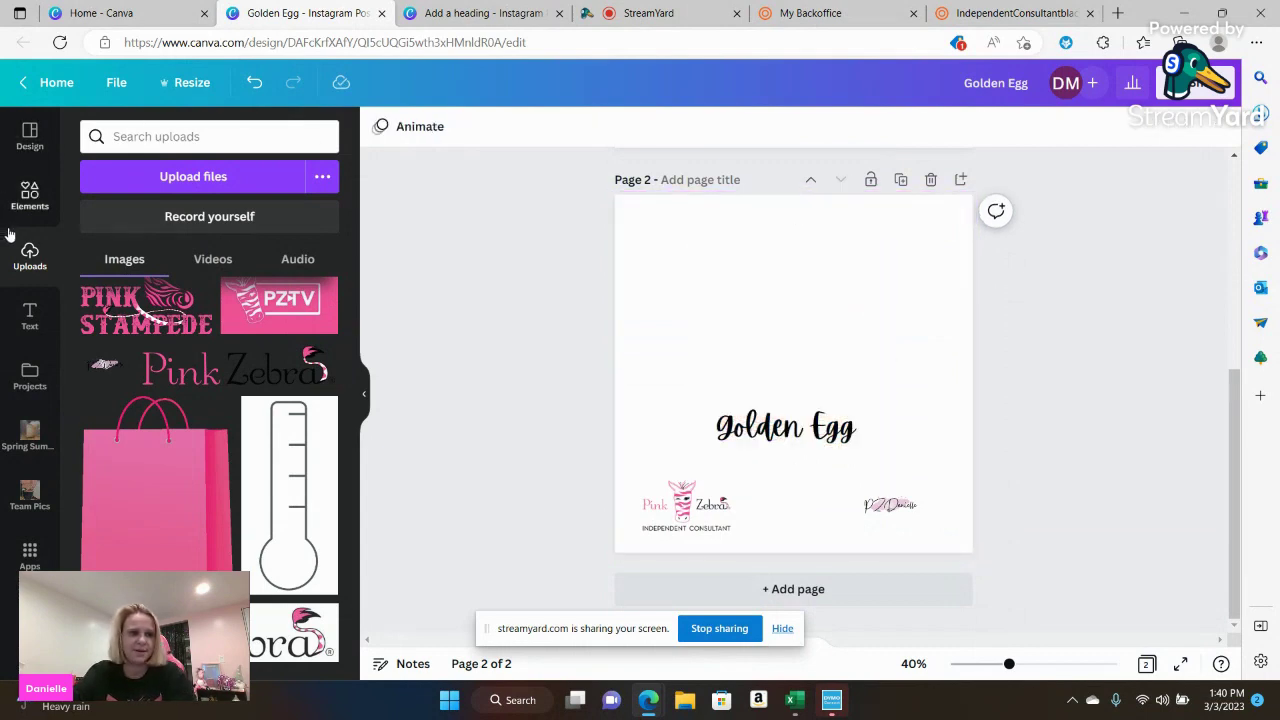
click(29, 195)
Replace the graphics search with 'cracked' and browse the cracked egg results
double_click(162, 138)
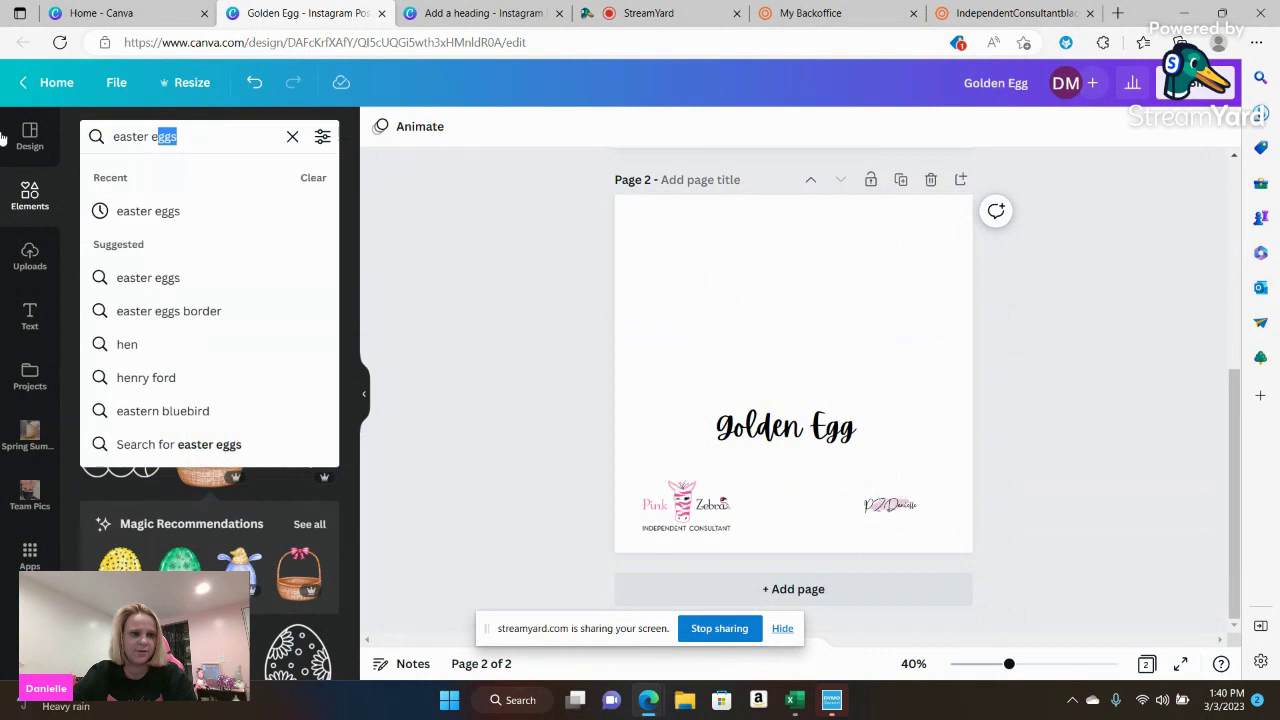
key(ctrl+a)
text(cracked)
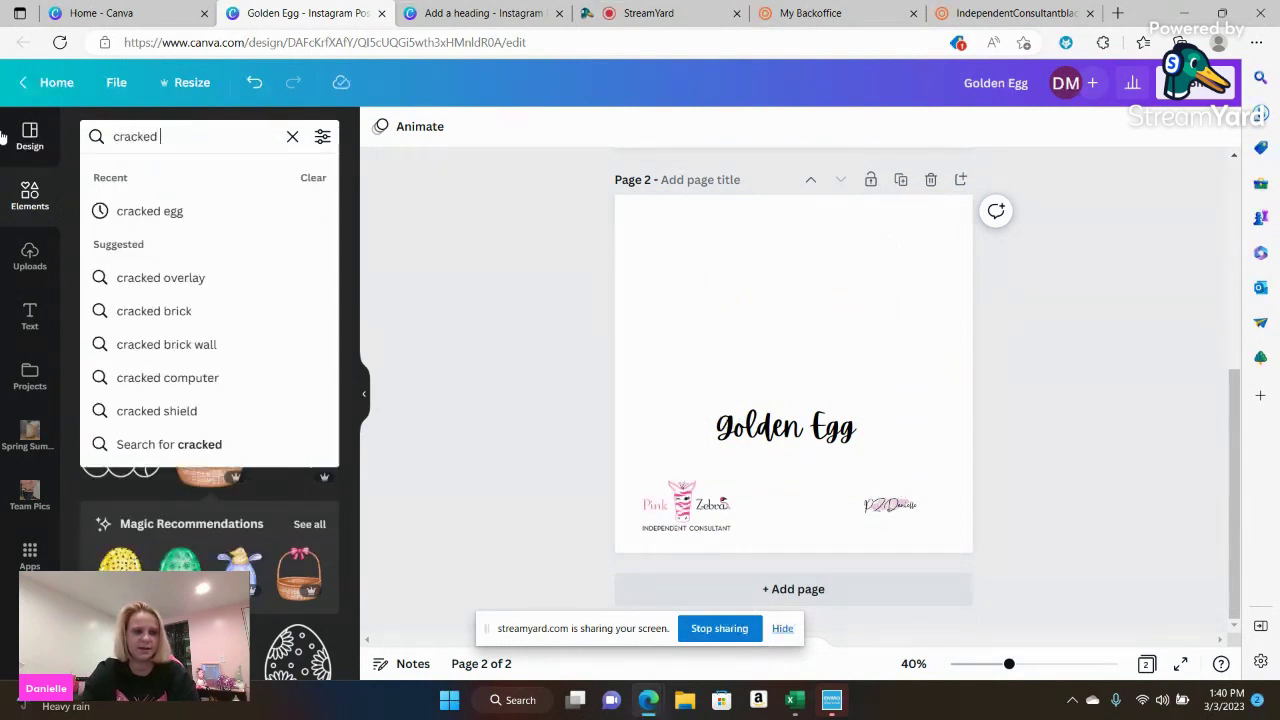
click(163, 208)
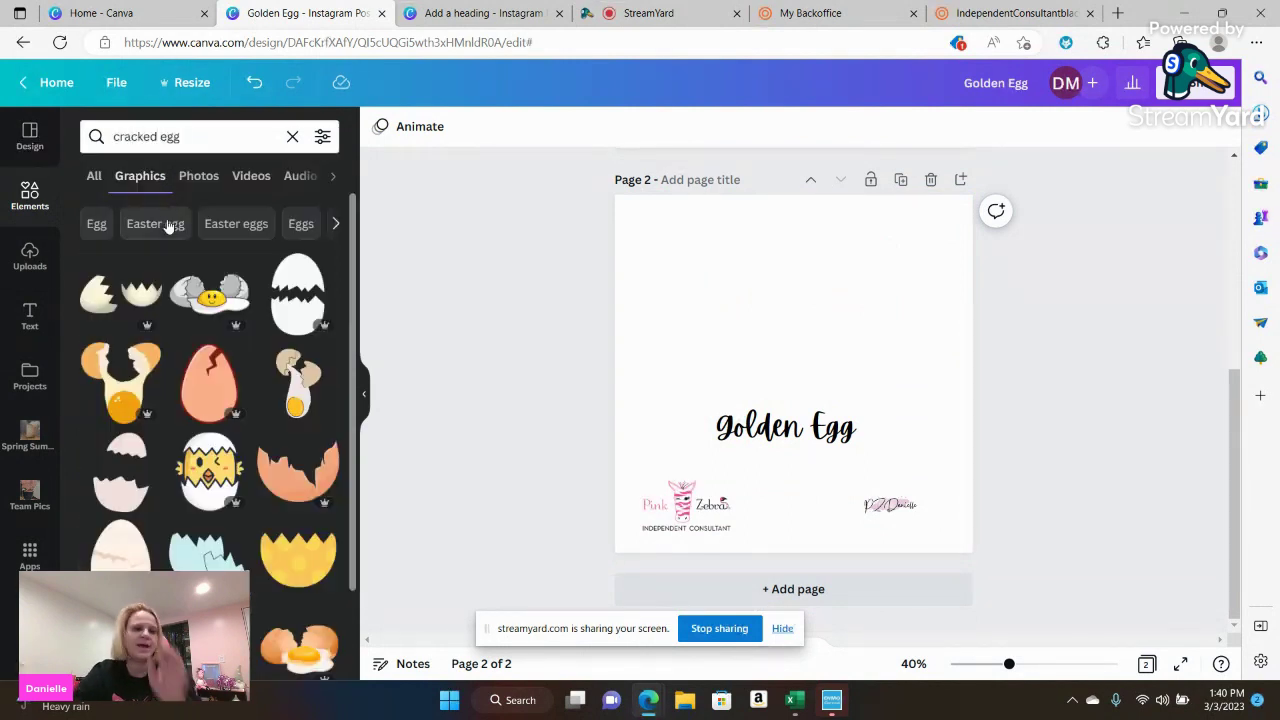
scroll(193, 472, down, 10)
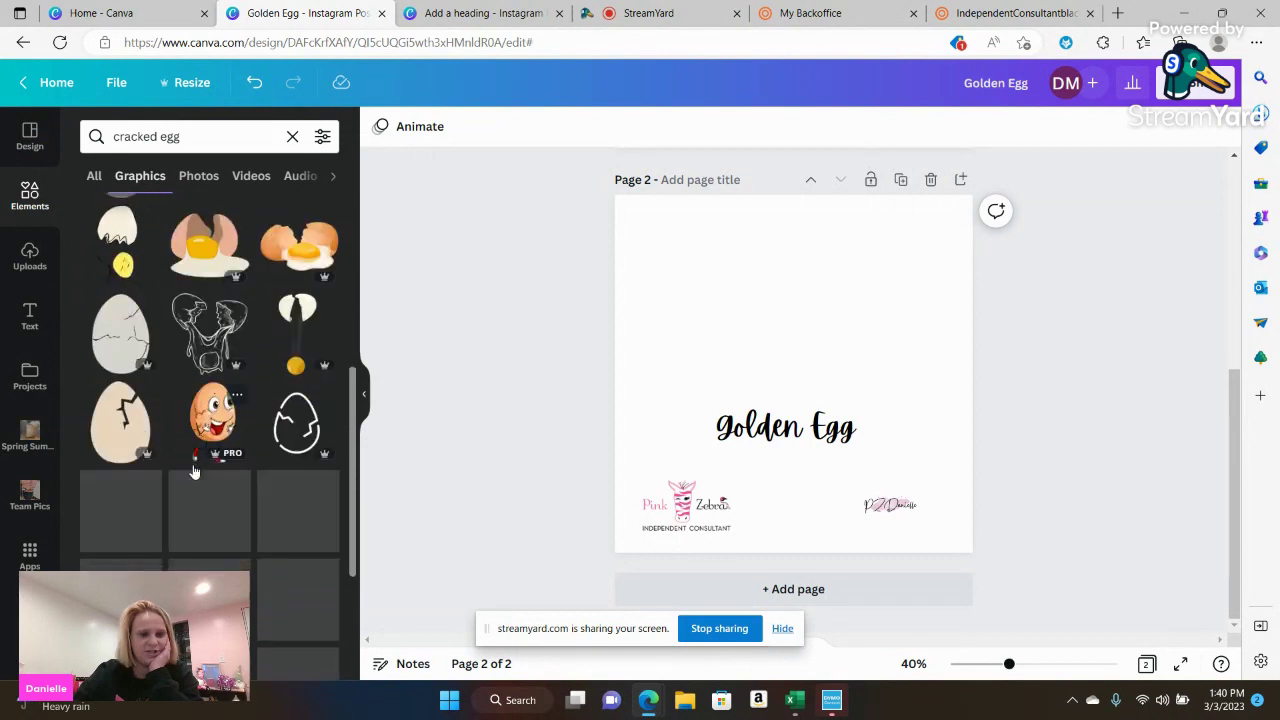
scroll(194, 473, down, 8)
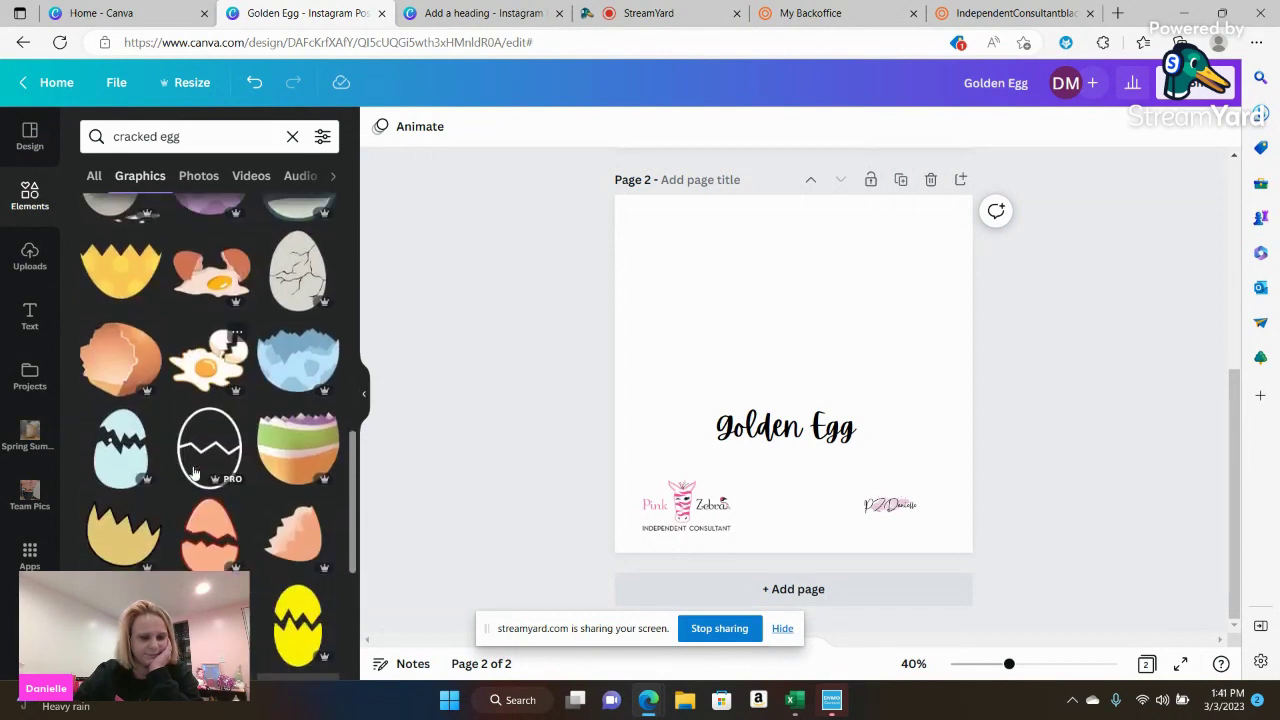
scroll(193, 472, down, 5)
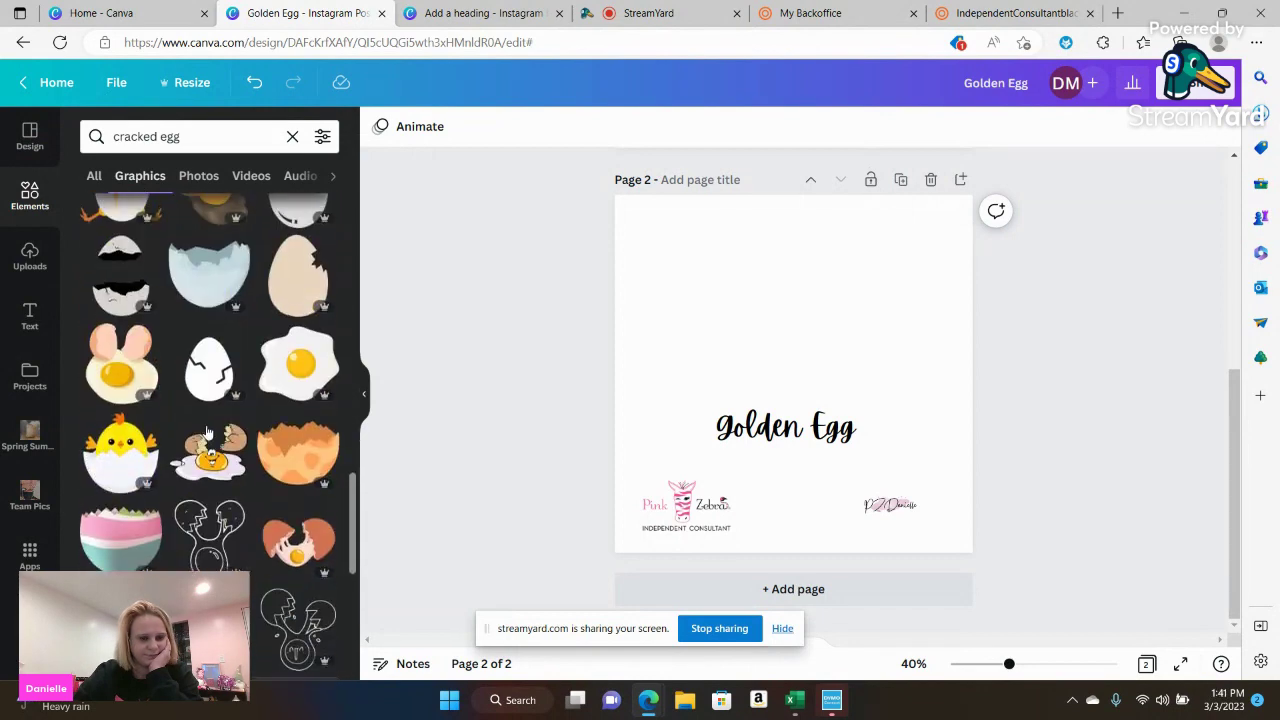
scroll(206, 428, down, 5)
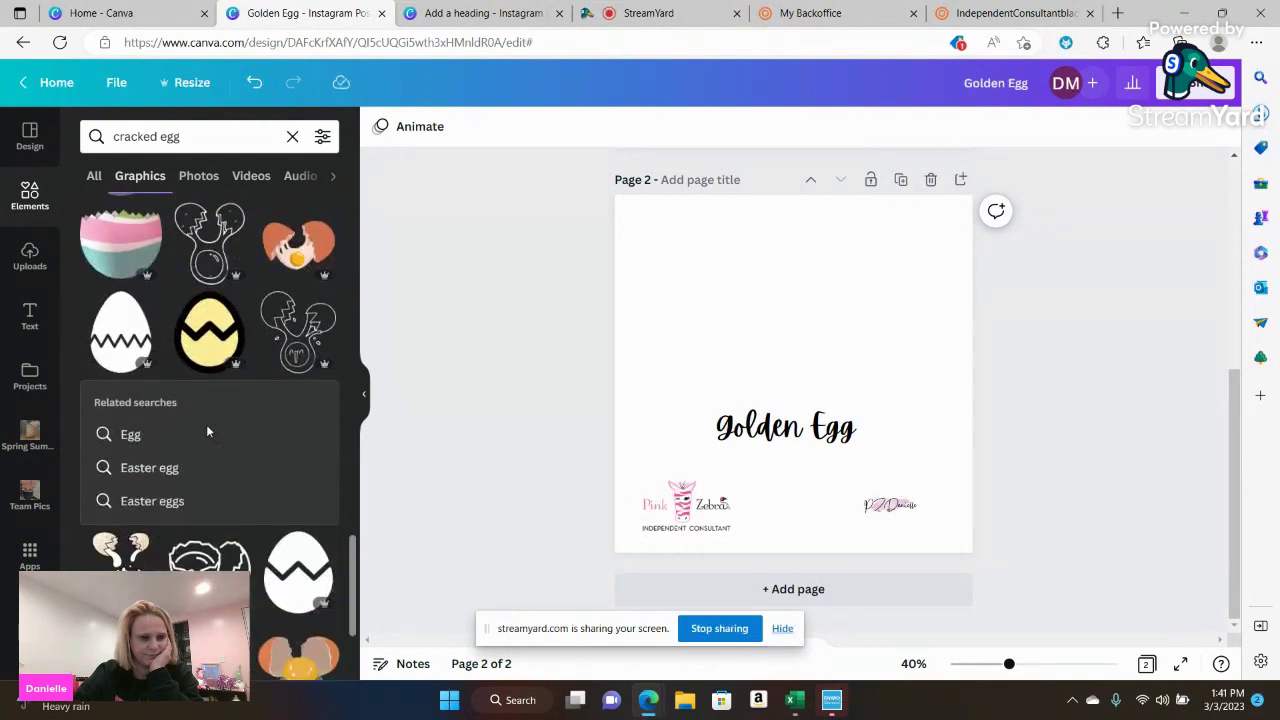
Add the purple and pink starred cracked eggs, then delete the purple one
click(117, 380)
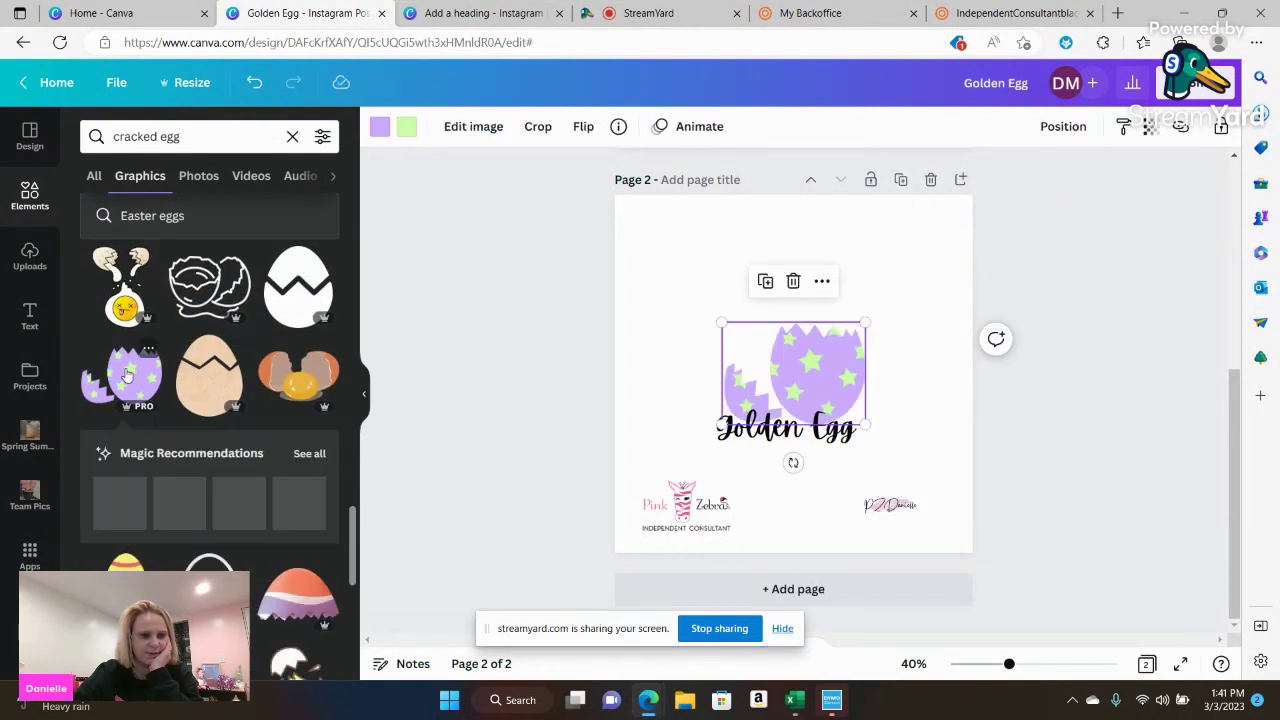
drag(803, 369, 783, 357)
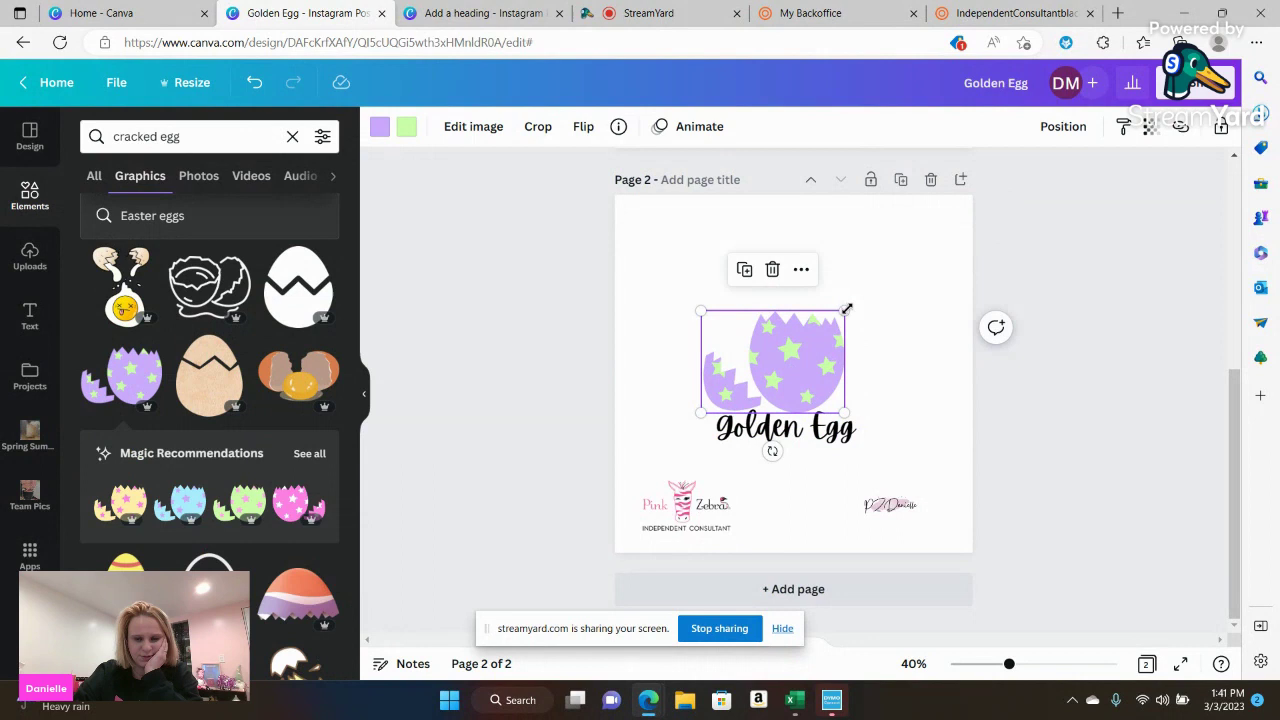
click(298, 503)
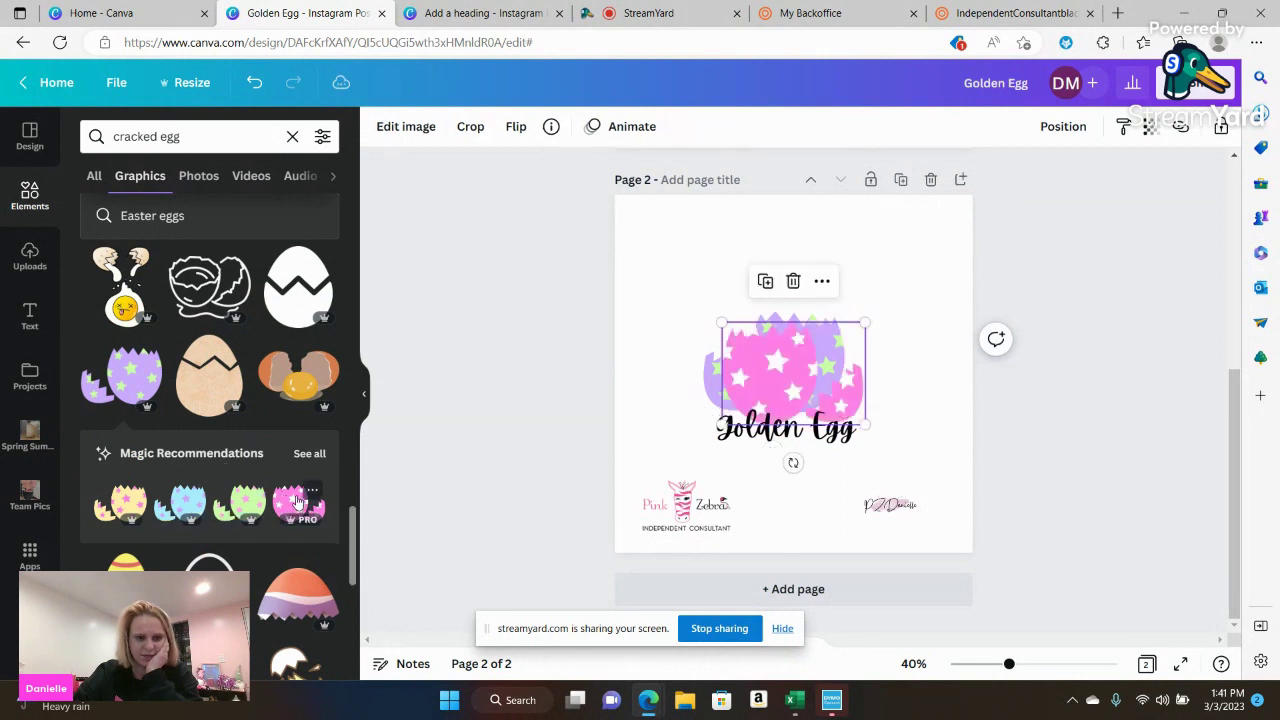
drag(735, 345, 651, 274)
click(800, 370)
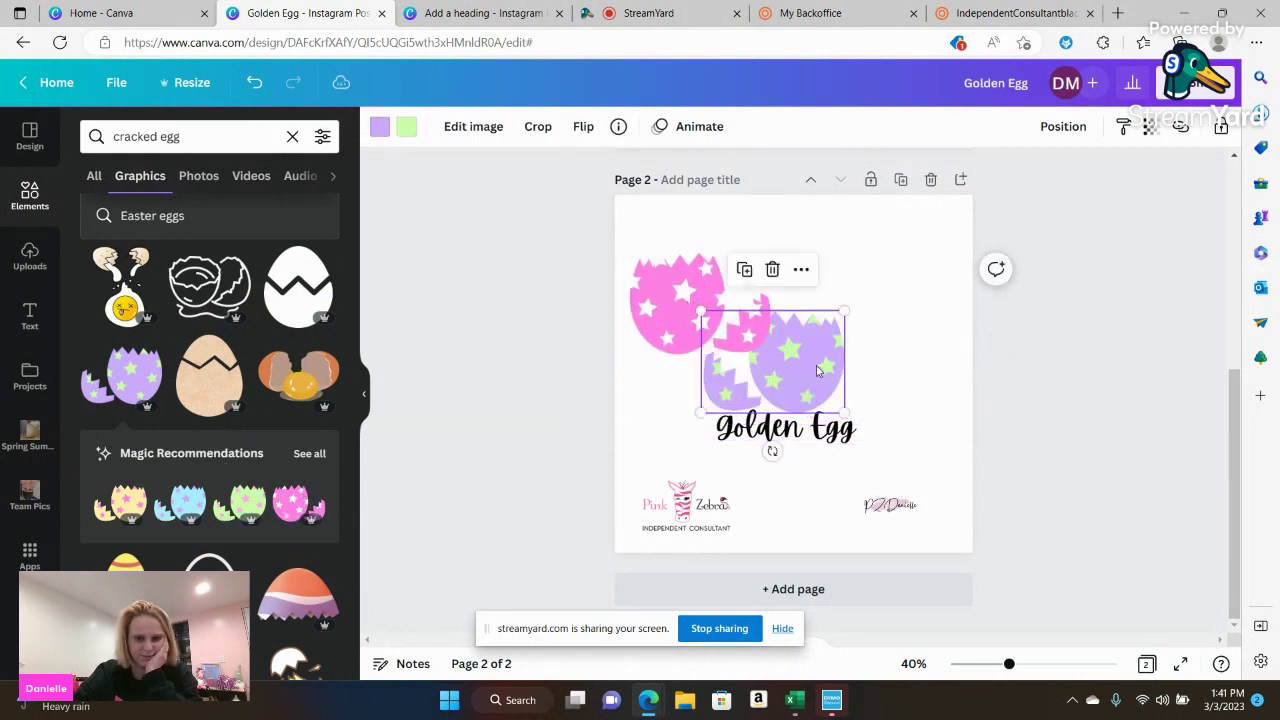
key(Delete)
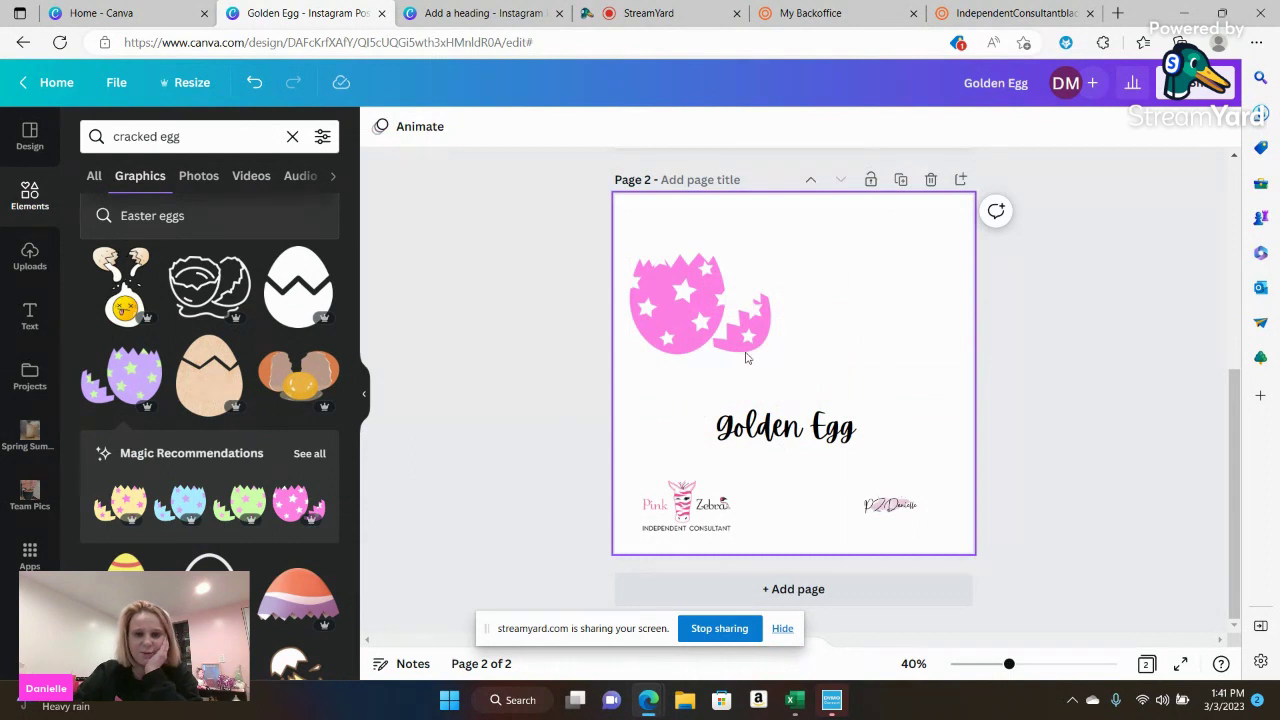
Move the pink cracked egg toward the page centre and make its stars the lavender brand colour
click(680, 315)
drag(680, 315, 751, 328)
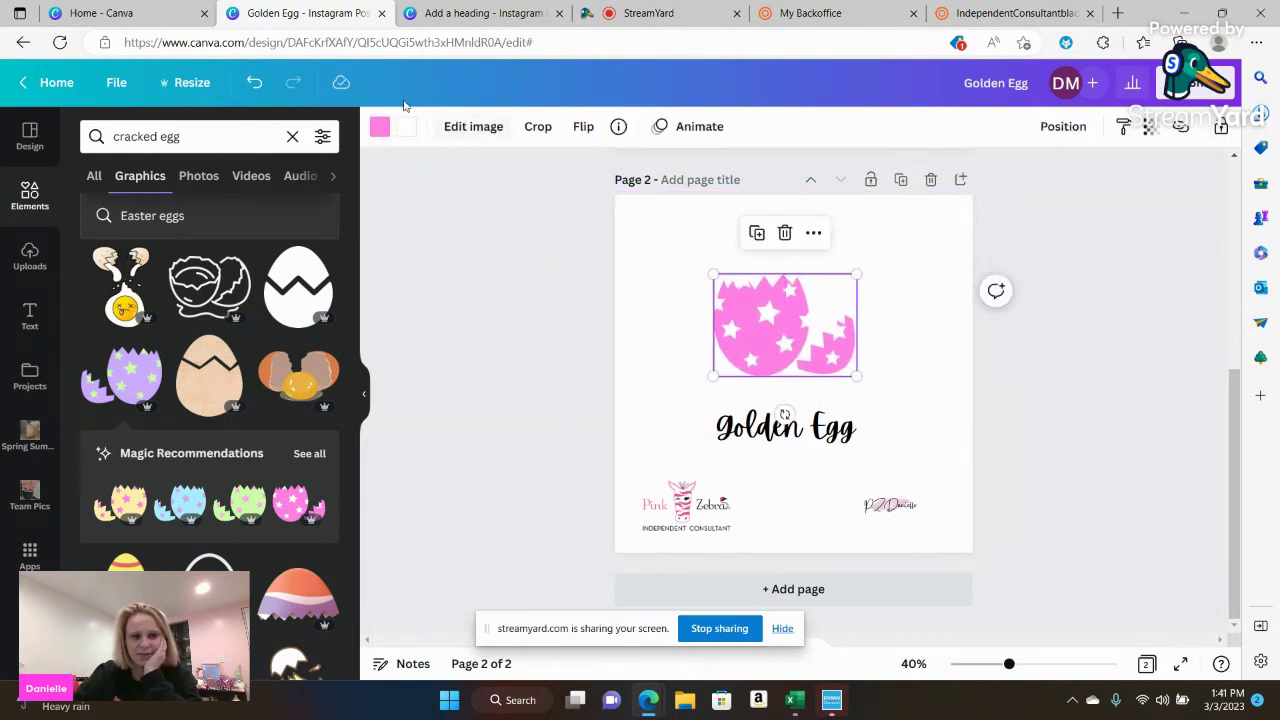
click(378, 128)
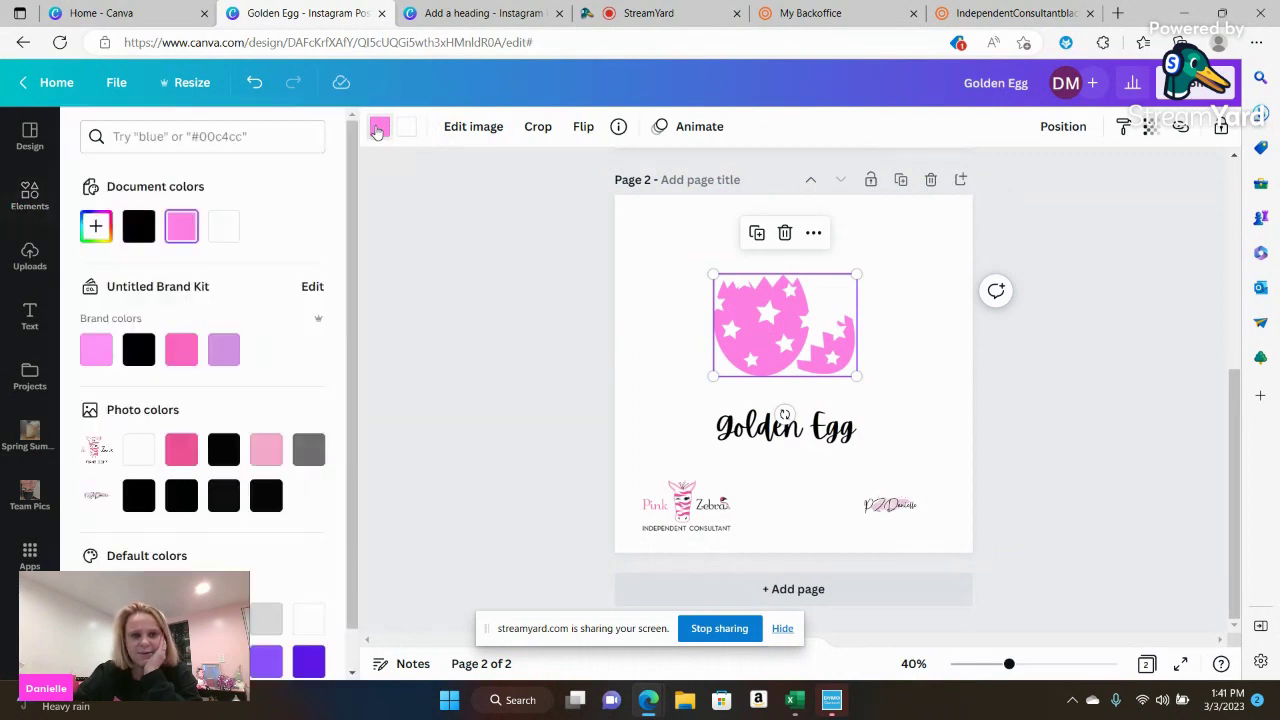
click(402, 131)
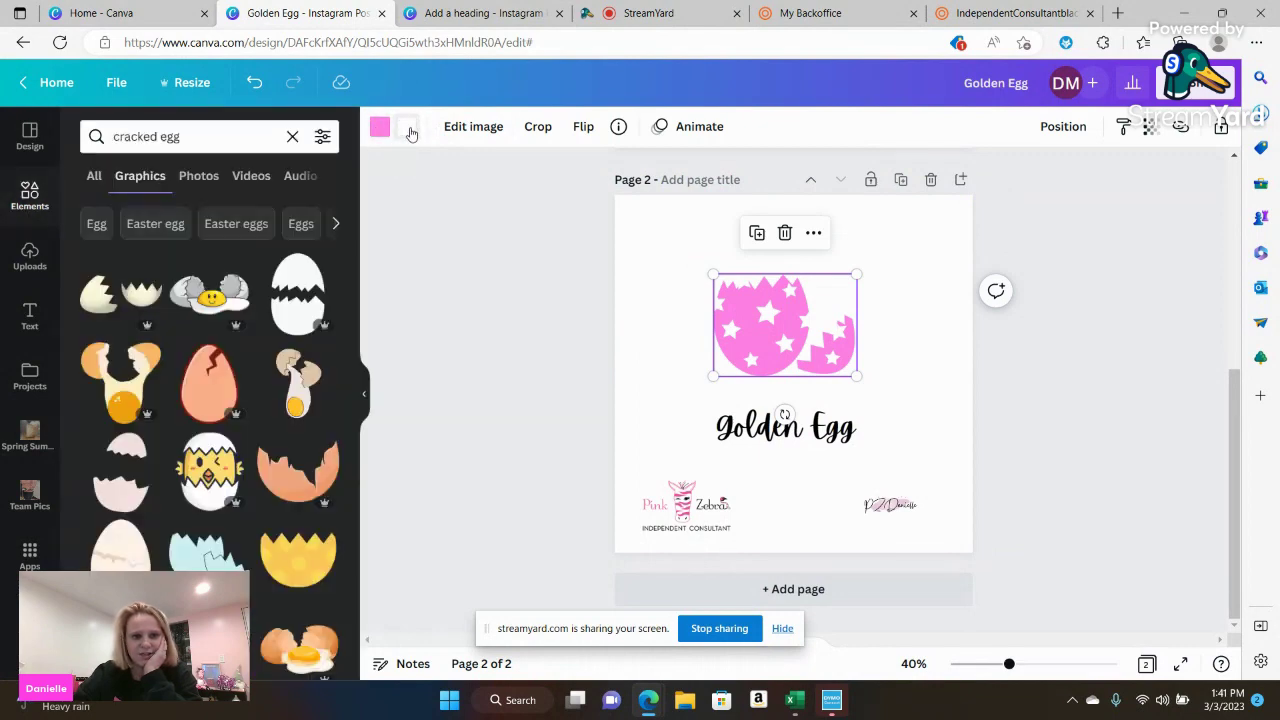
click(408, 134)
scroll(255, 550, down, 2)
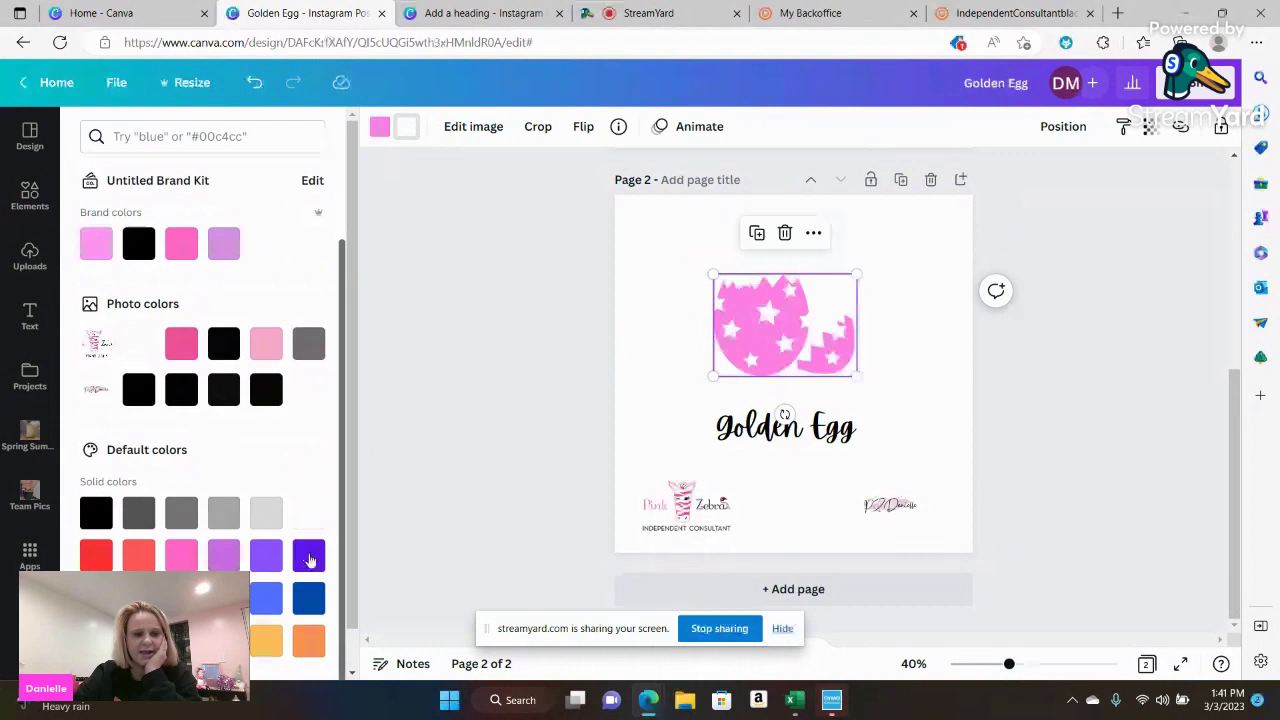
click(266, 555)
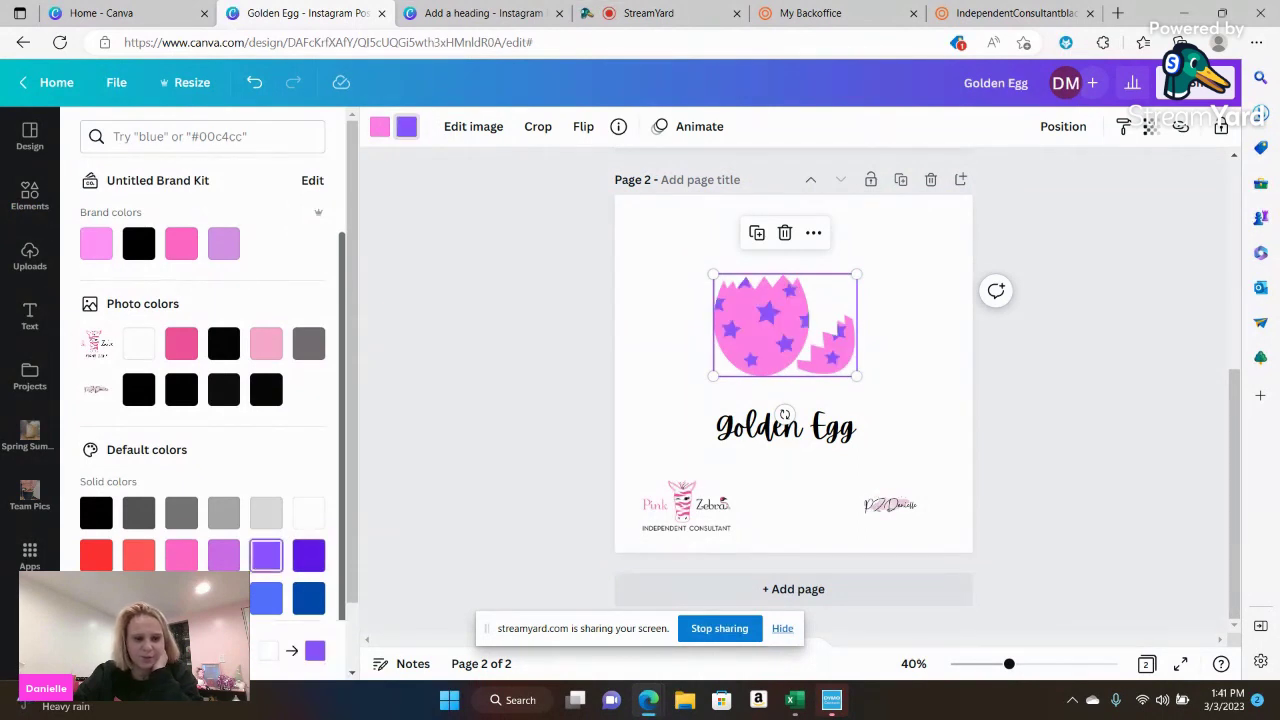
click(181, 597)
click(266, 597)
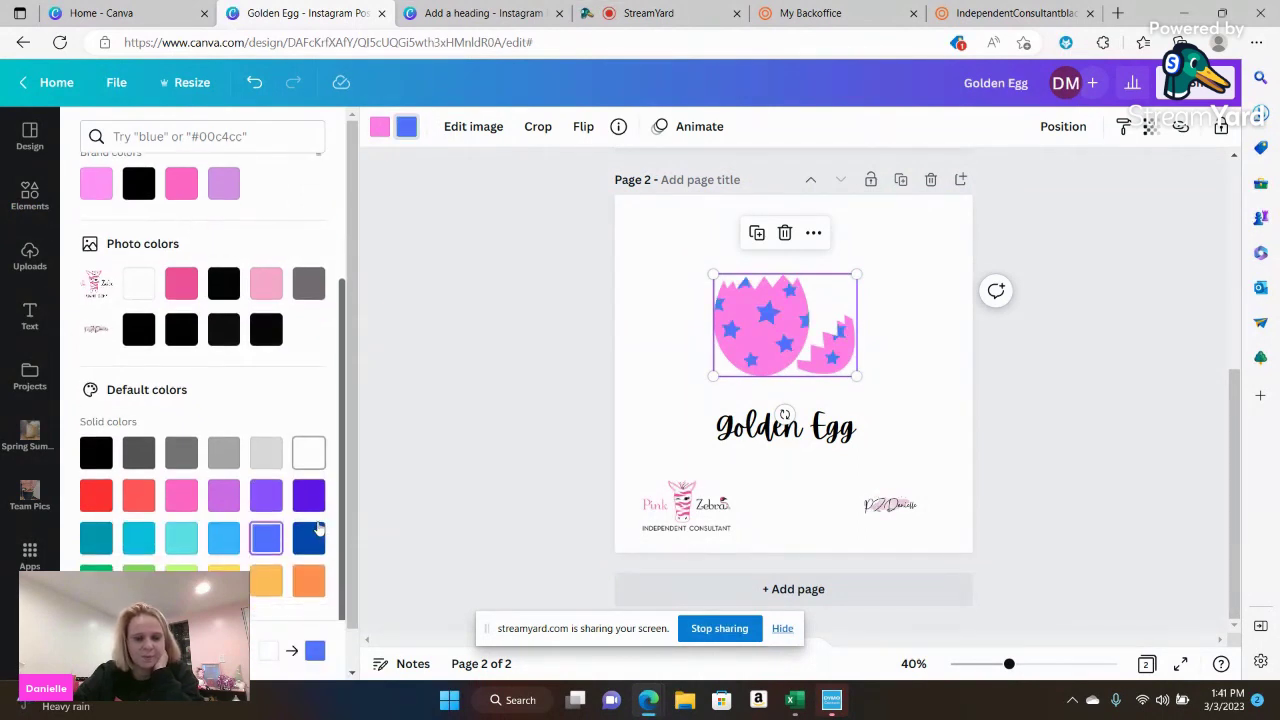
scroll(266, 580, down, 1)
scroll(183, 497, up, 3)
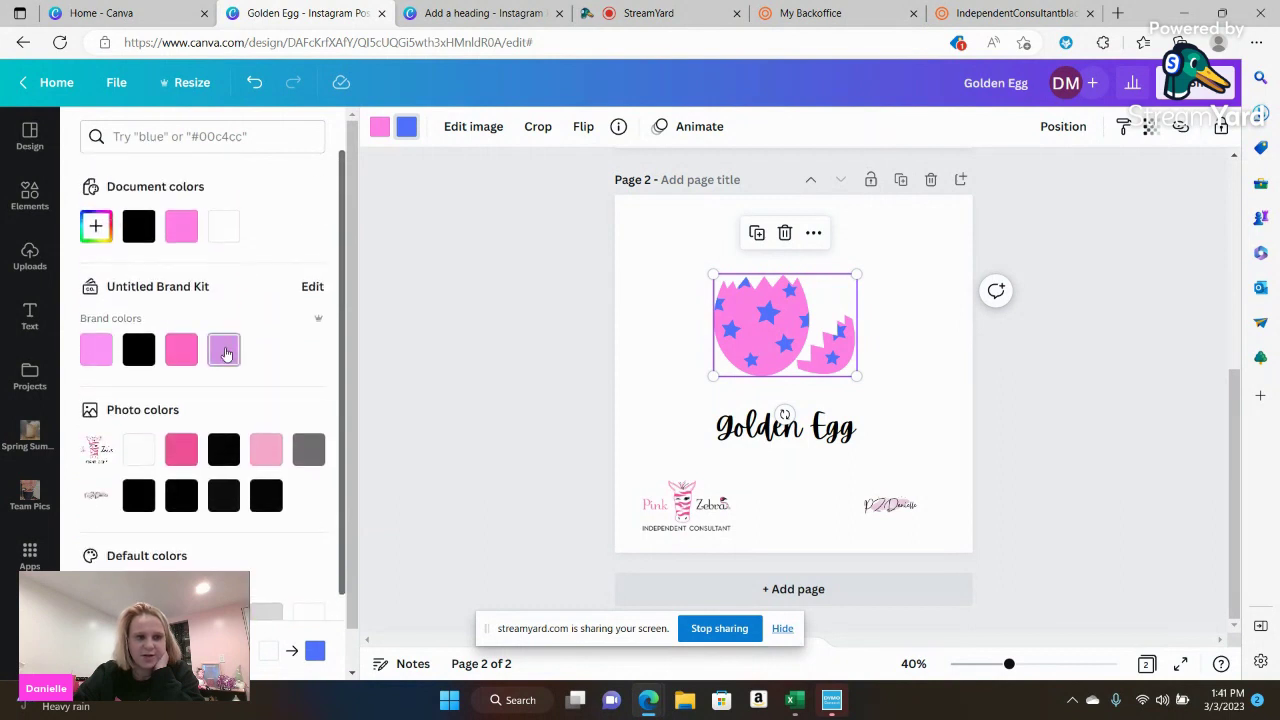
click(224, 350)
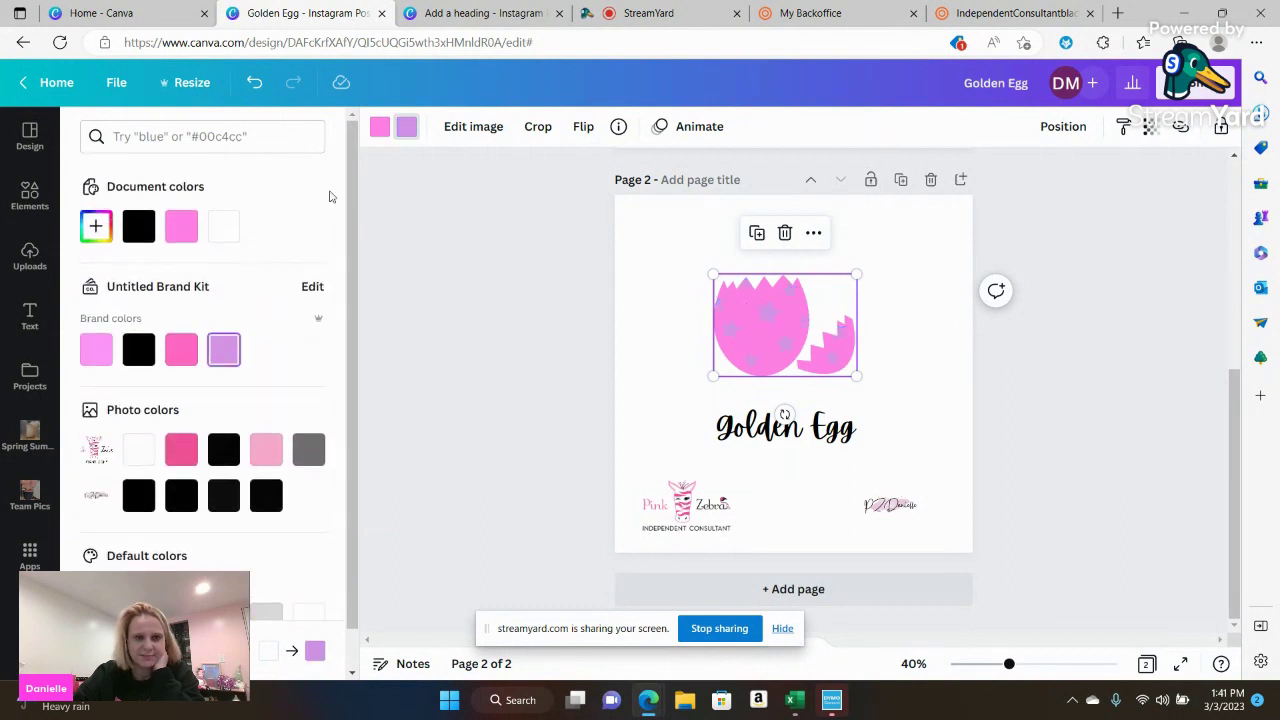
Make the egg body hot pink, enlarge it and place it above the title
click(379, 126)
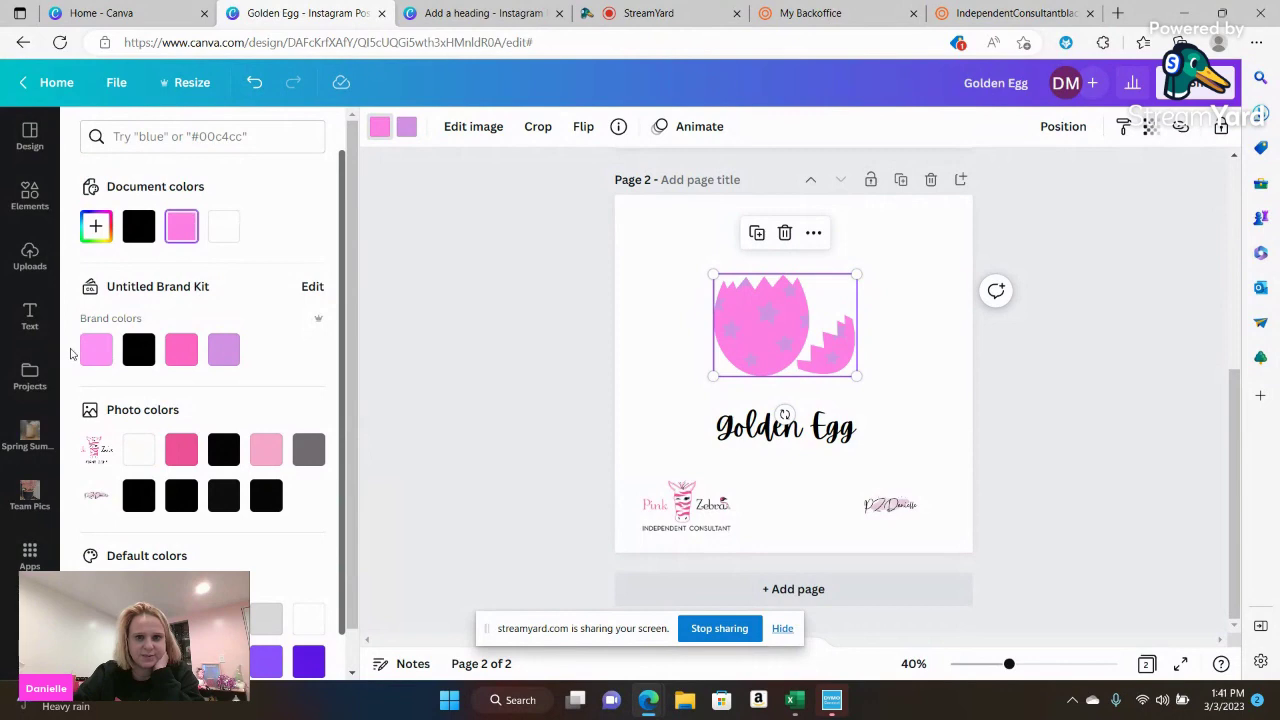
click(380, 127)
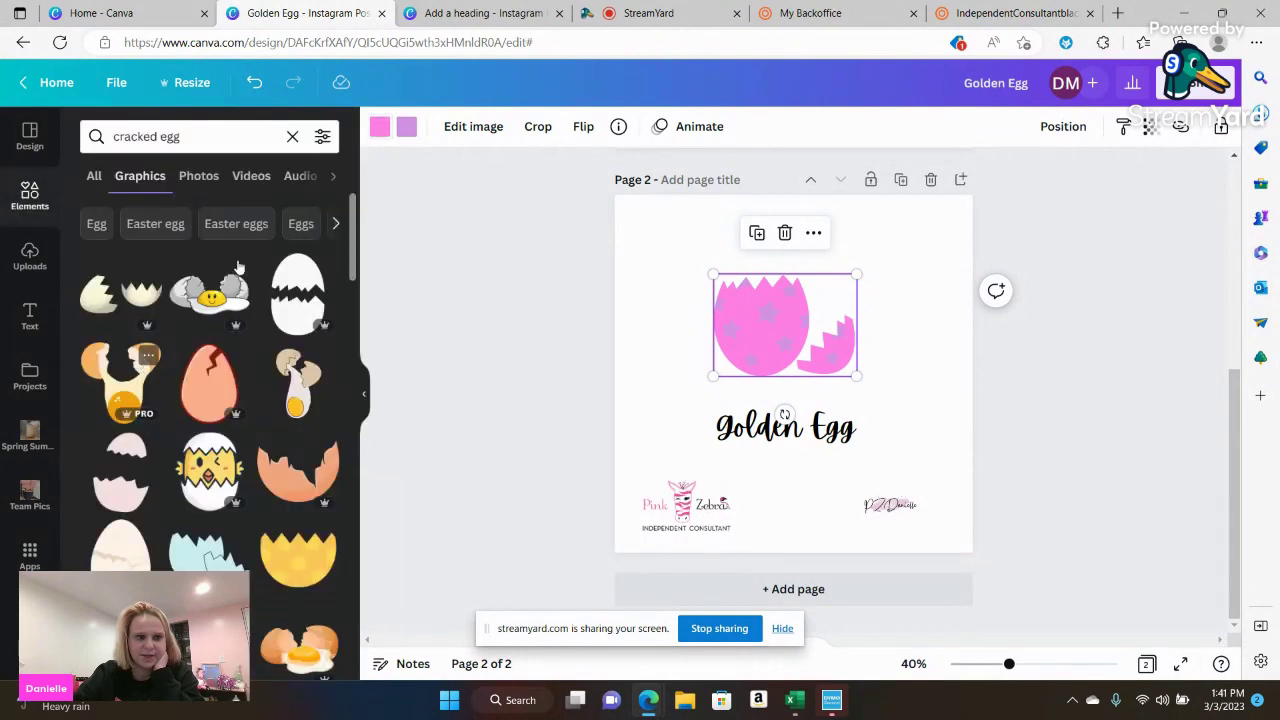
click(380, 127)
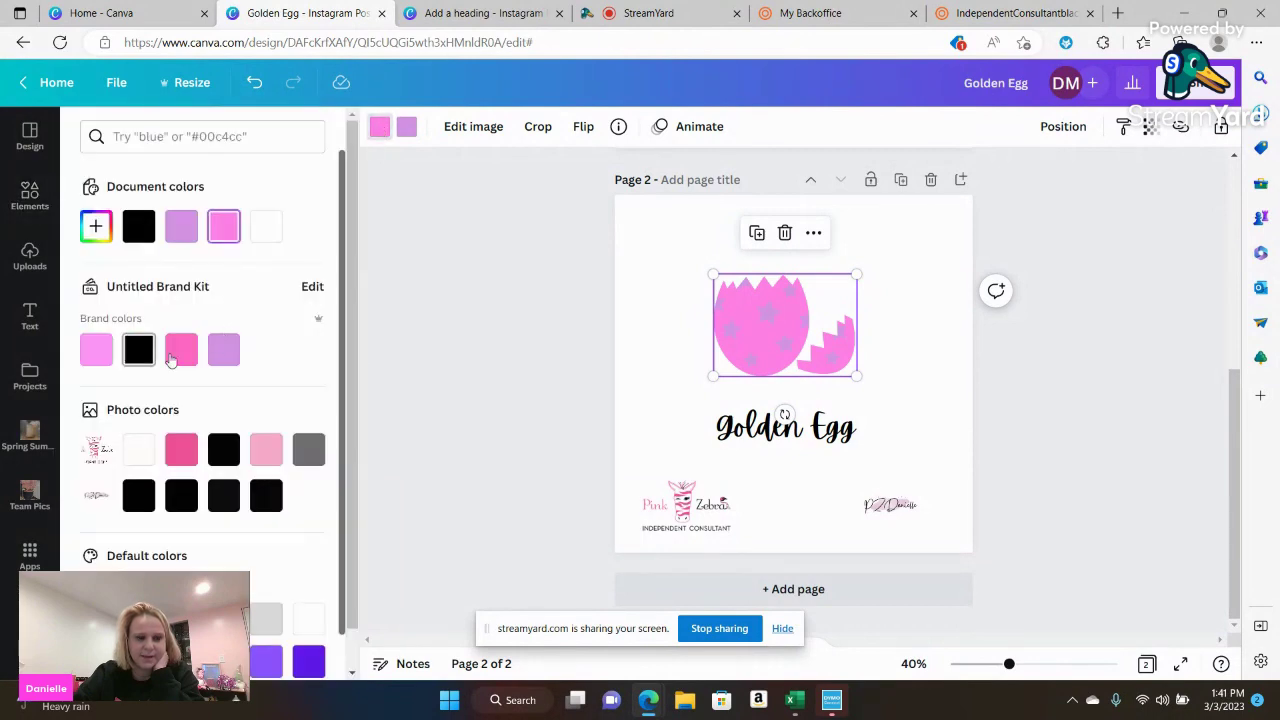
click(189, 350)
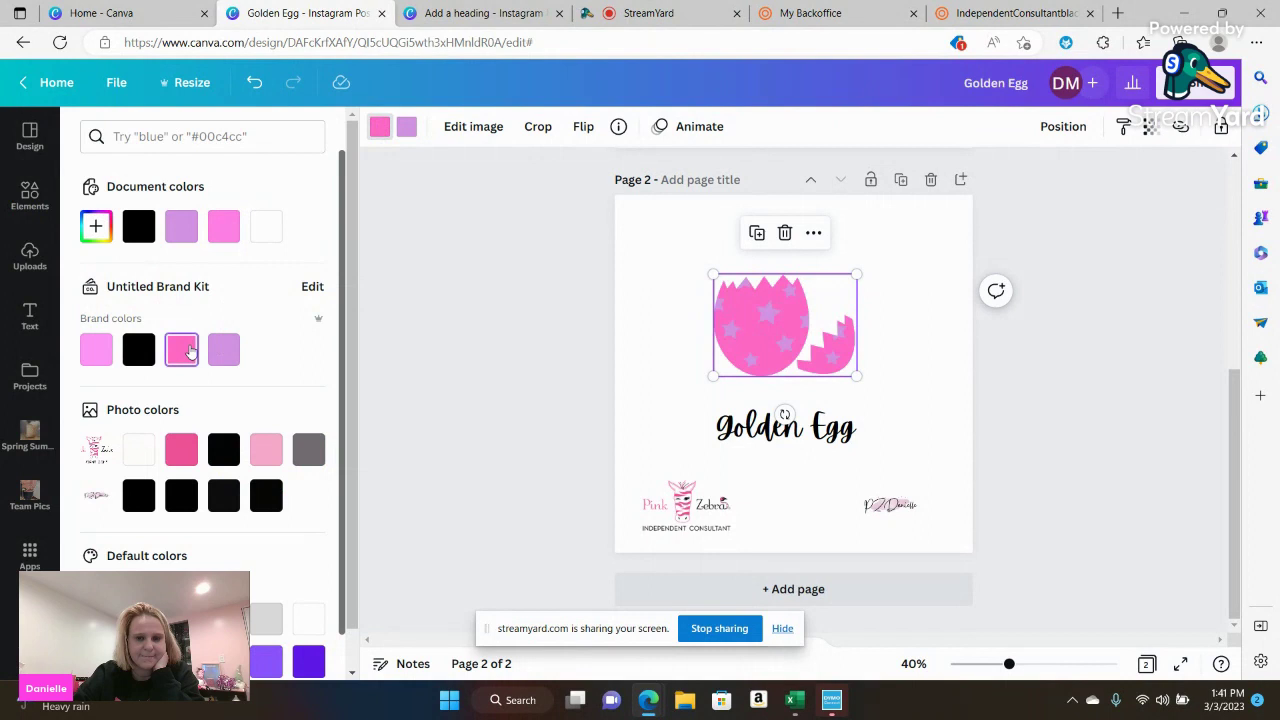
drag(855, 275, 922, 224)
drag(899, 342, 866, 370)
Move the pink cracked egg down so it sits behind the page 2 title
scroll(860, 370, up, 4)
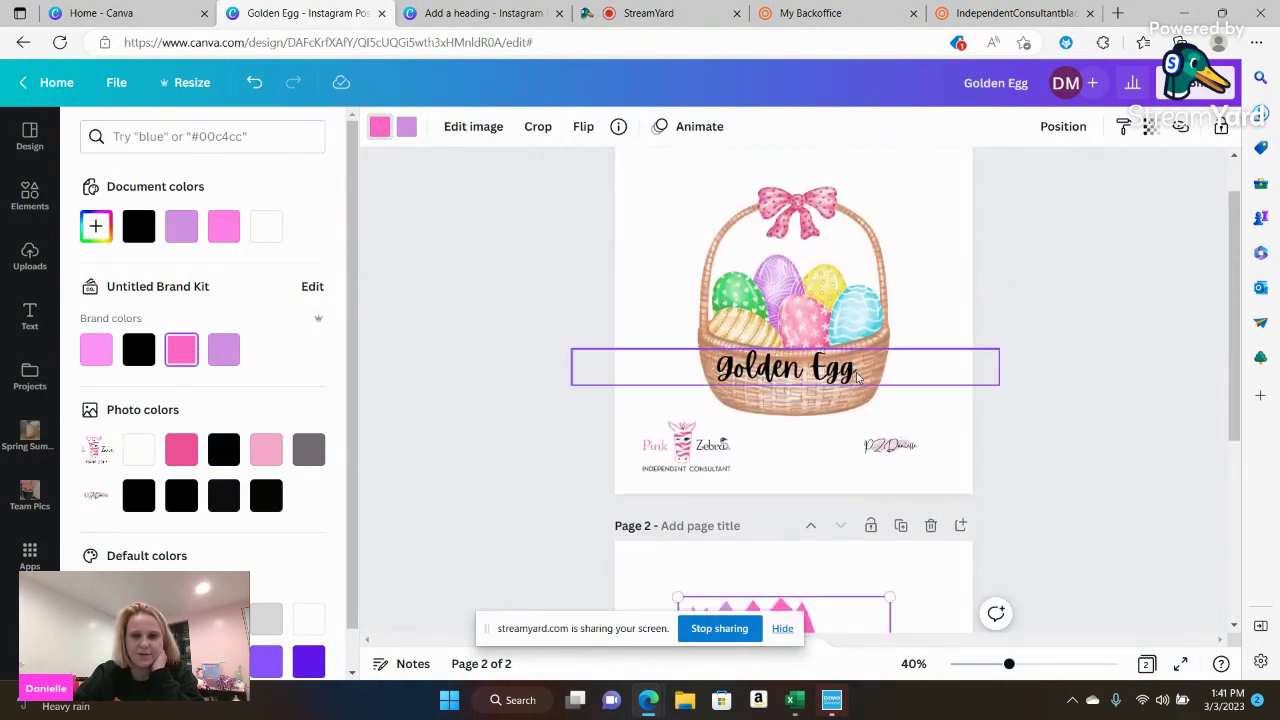
click(790, 300)
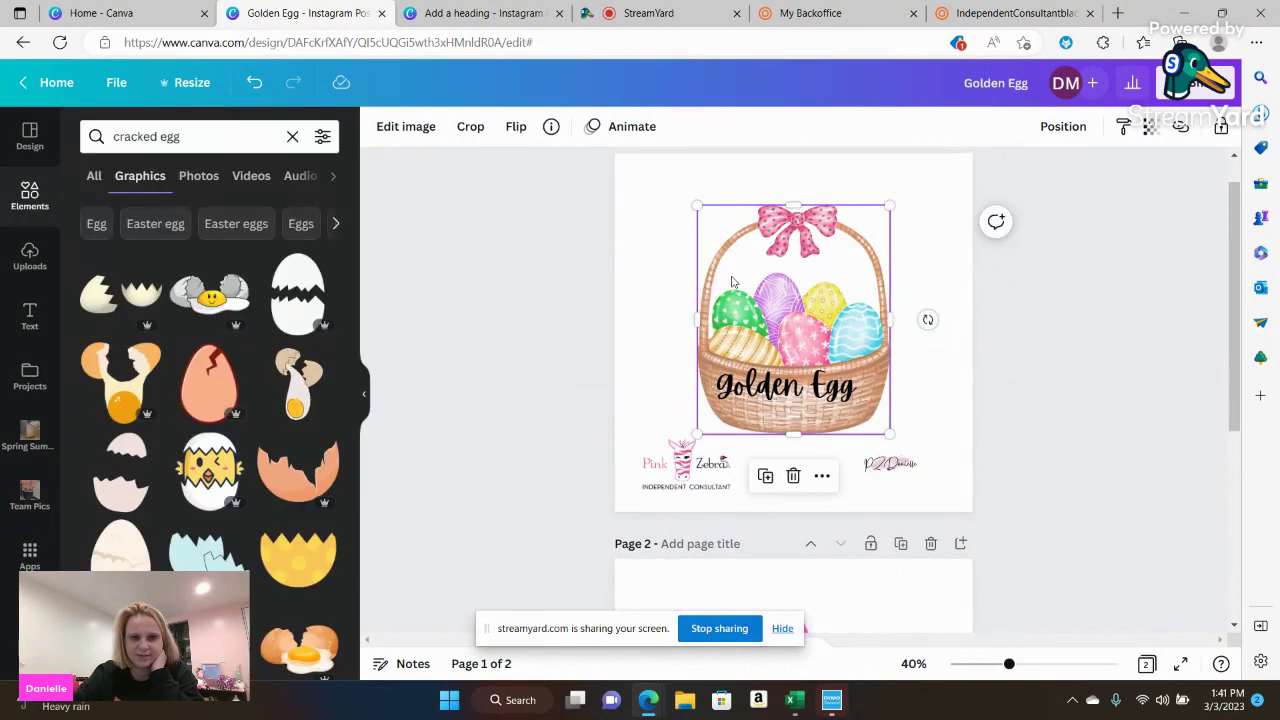
scroll(773, 344, down, 3)
click(773, 344)
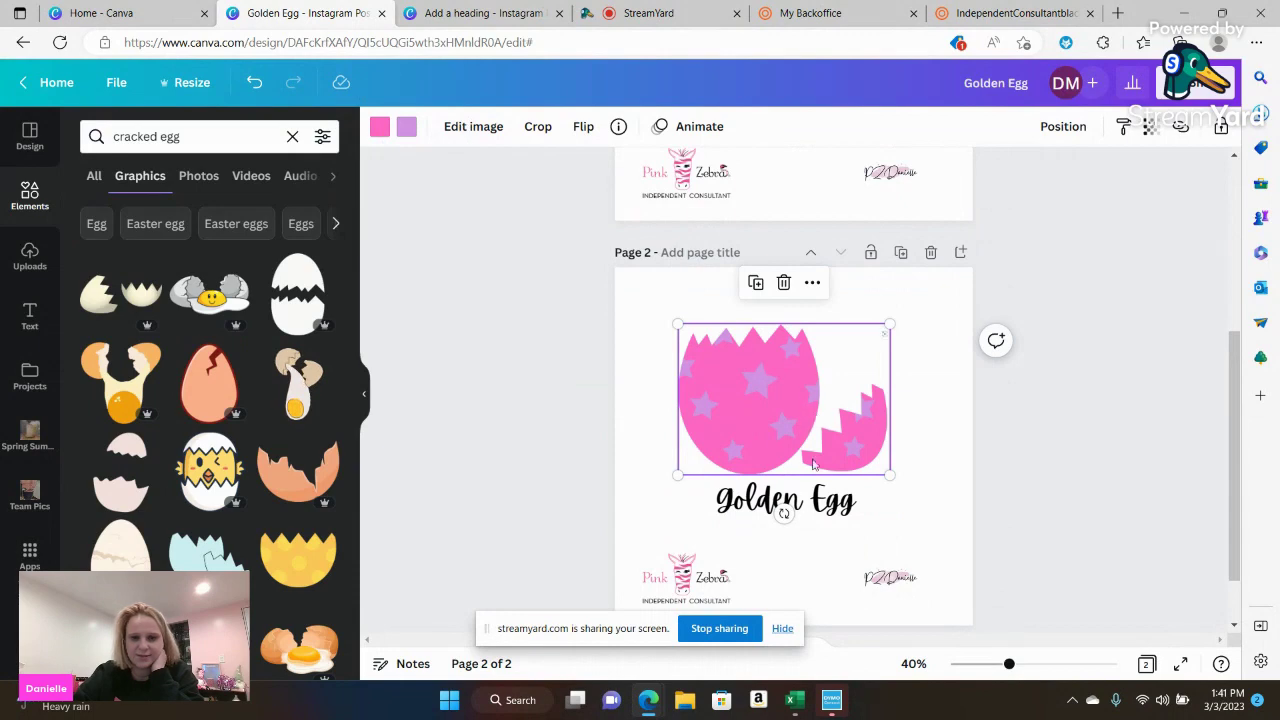
drag(788, 384, 803, 437)
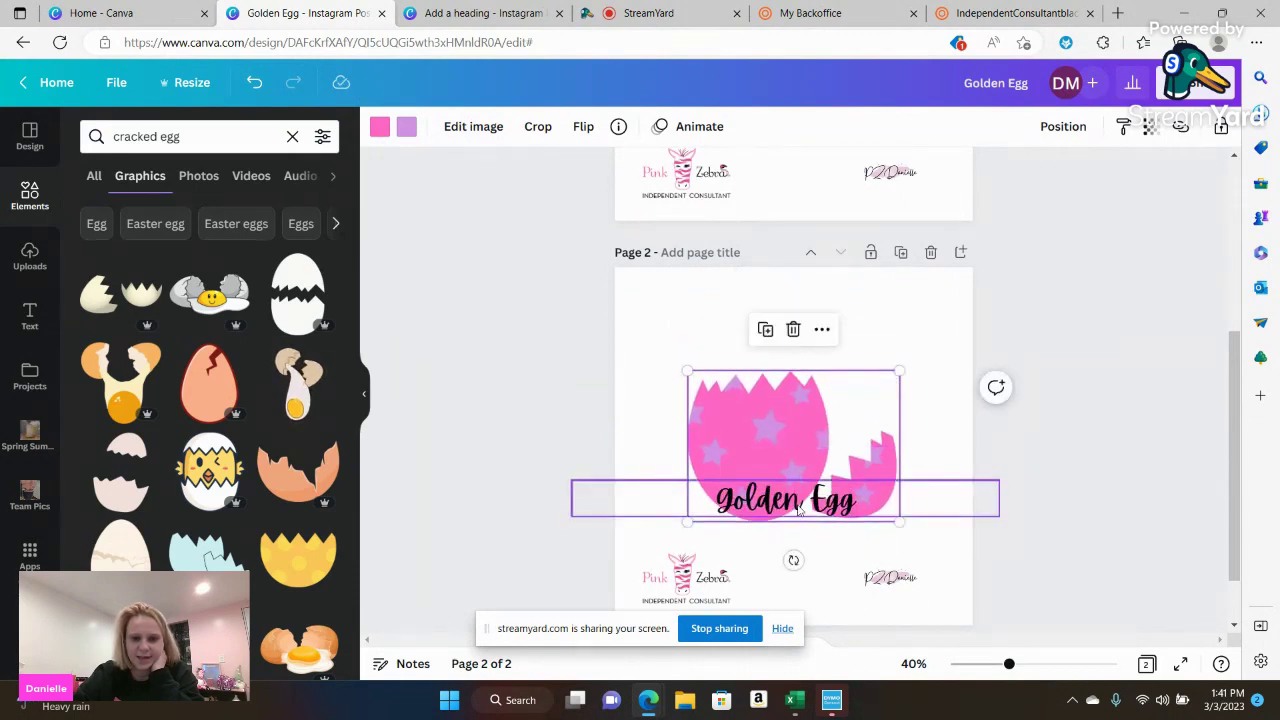
mouse_move(814, 508)
mouse_down()
mouse_move(814, 466)
mouse_move(822, 508)
mouse_up()
Move the title up onto the egg and change its text to 'Egg Crack'
click(870, 510)
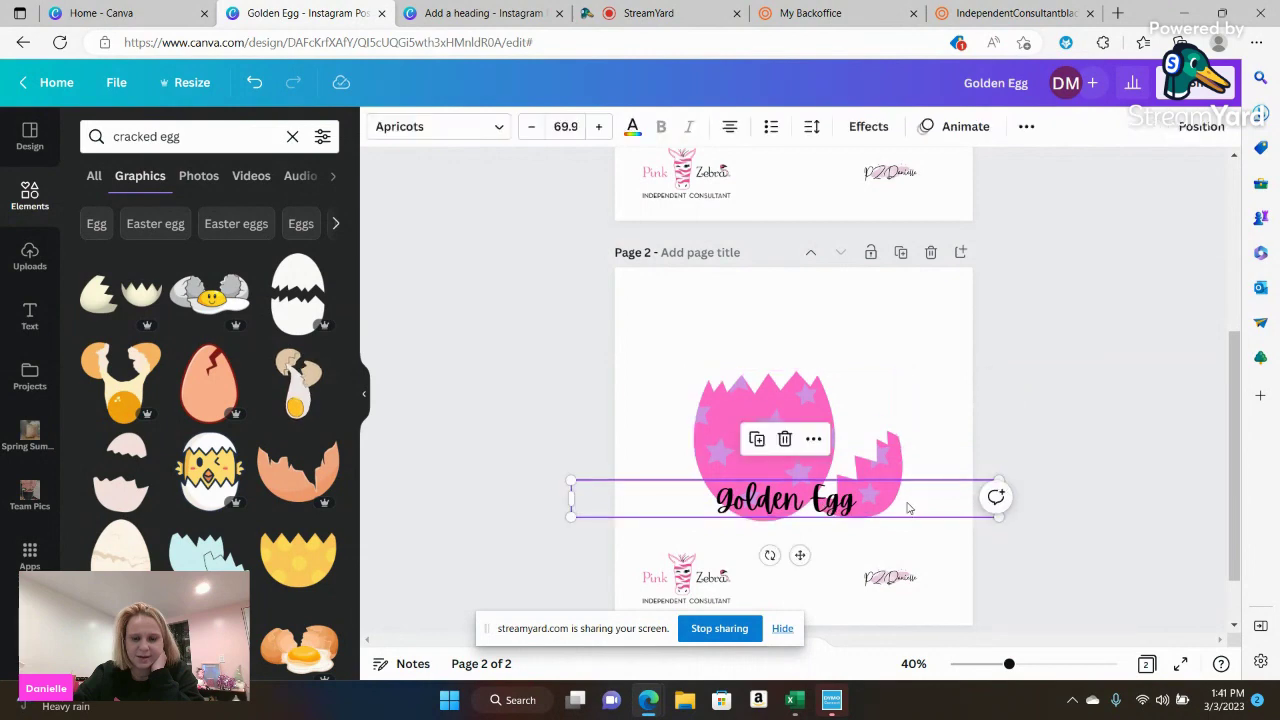
drag(908, 508, 916, 455)
double_click(850, 450)
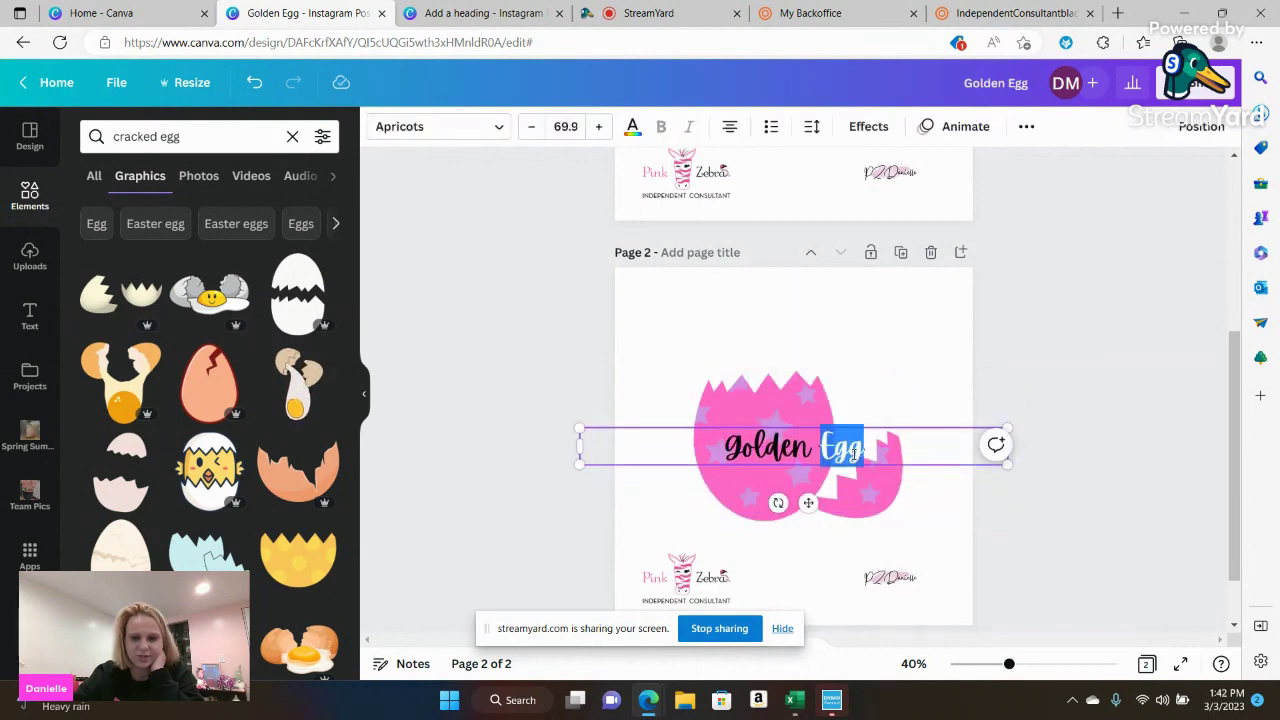
click(679, 442)
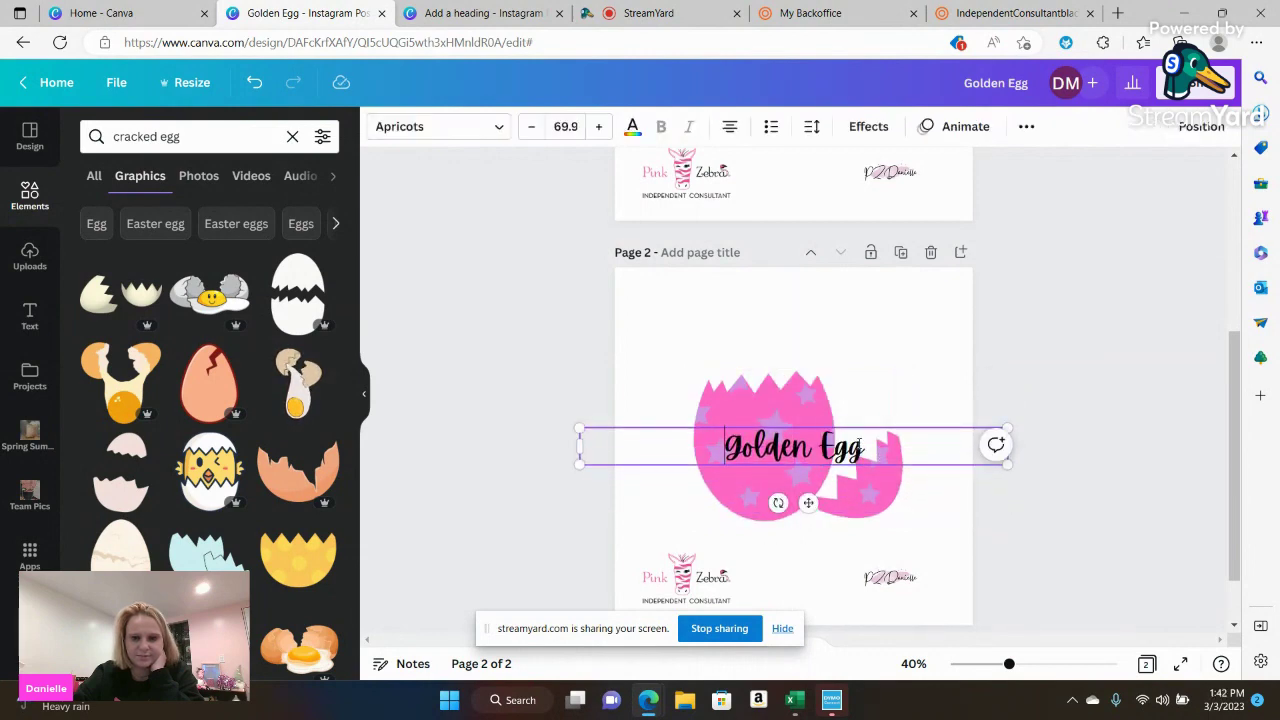
drag(863, 447, 711, 447)
text(Egg Crack)
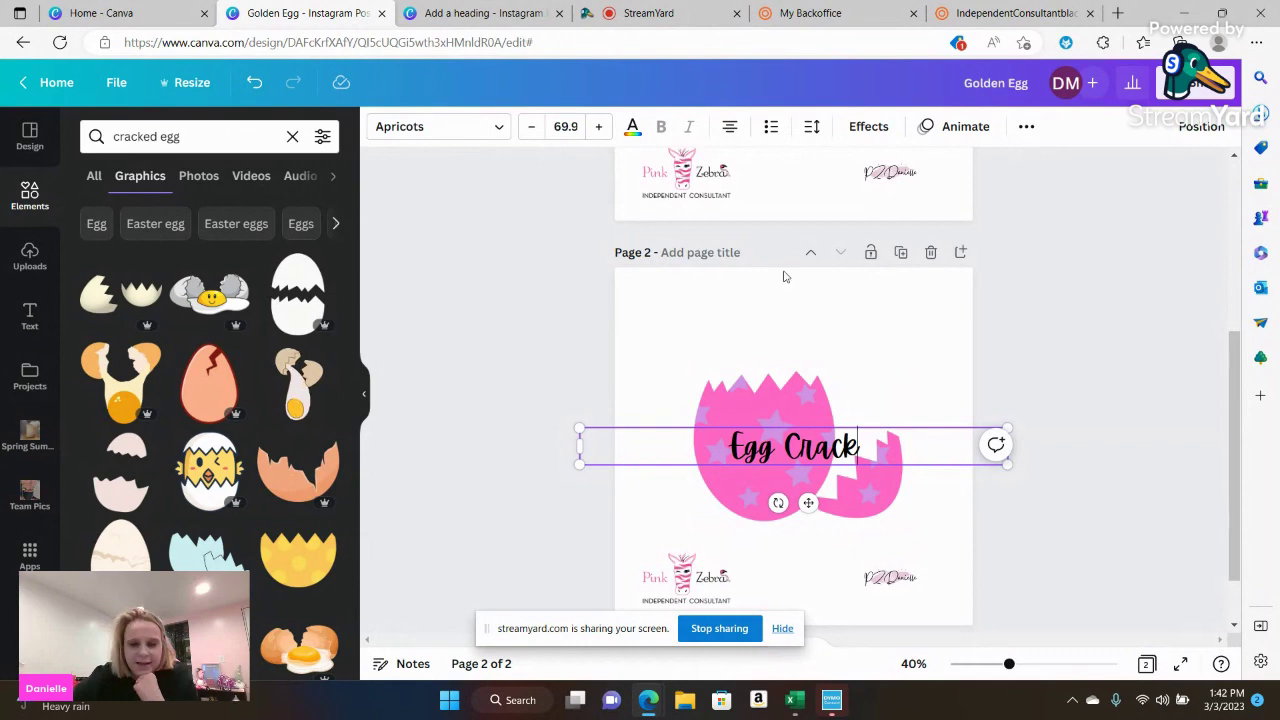
scroll(977, 357, down, 1)
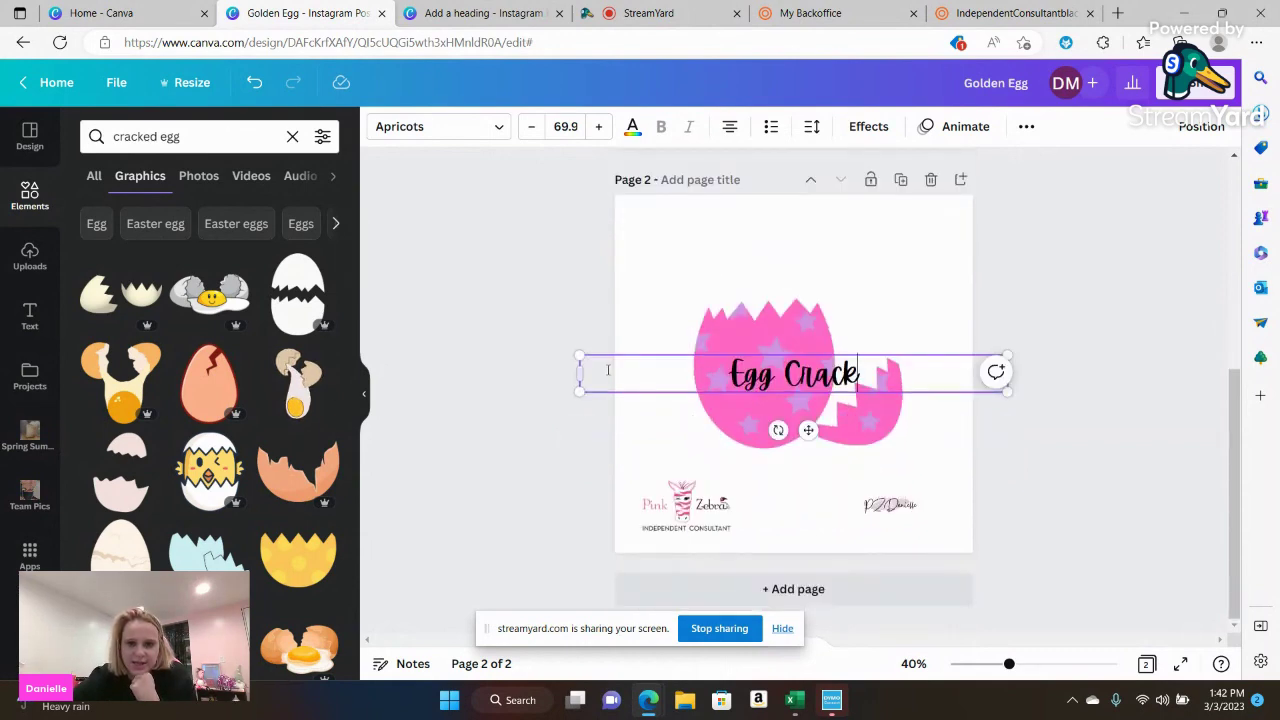
scroll(607, 370, up, 5)
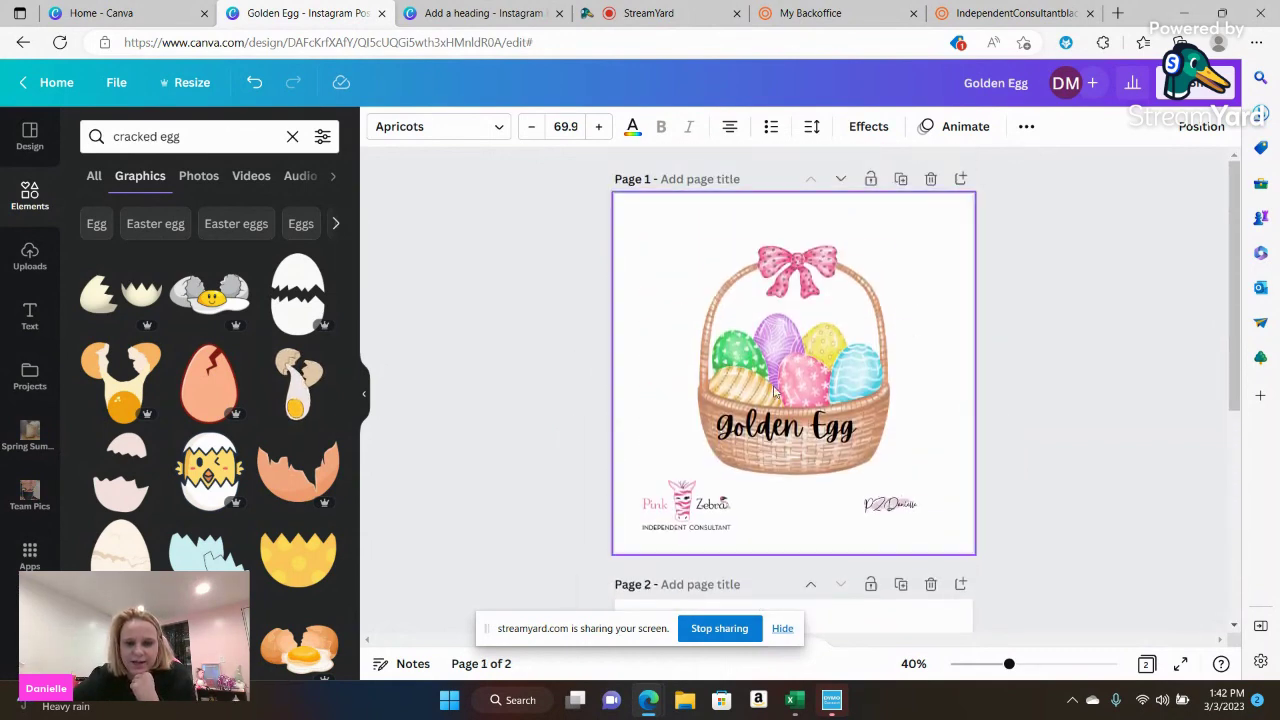
scroll(774, 392, down, 5)
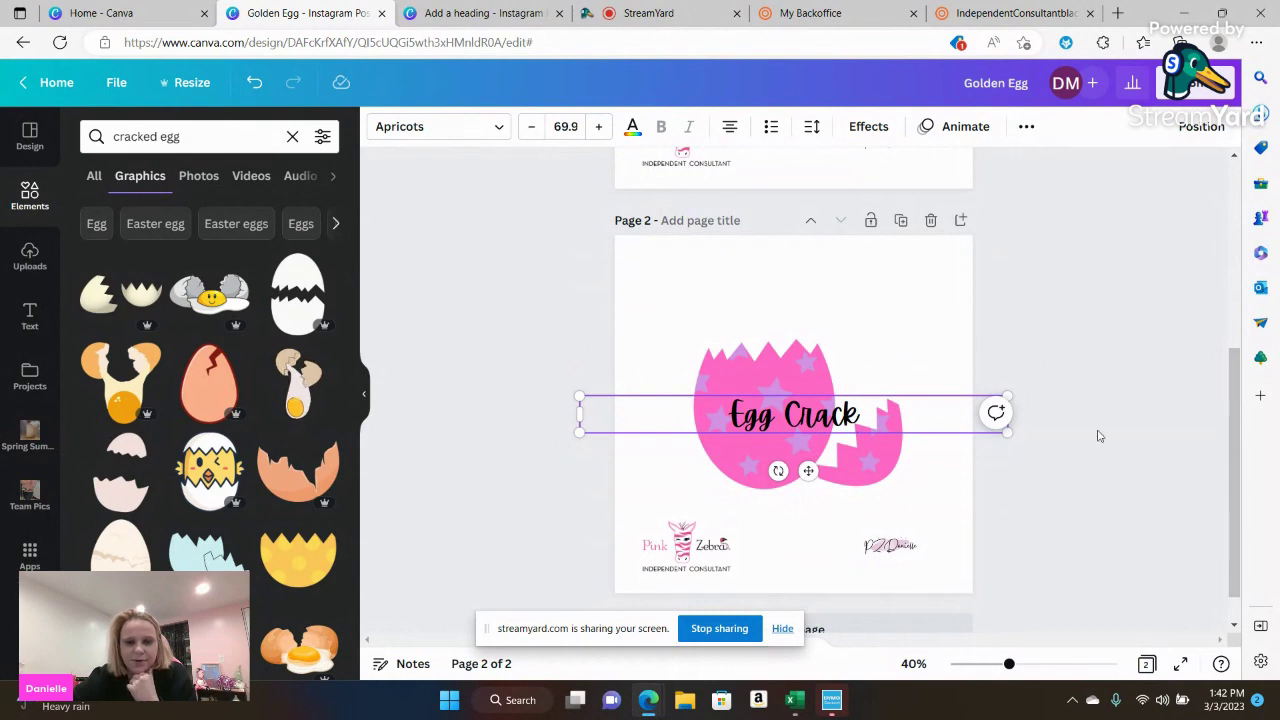
click(1198, 84)
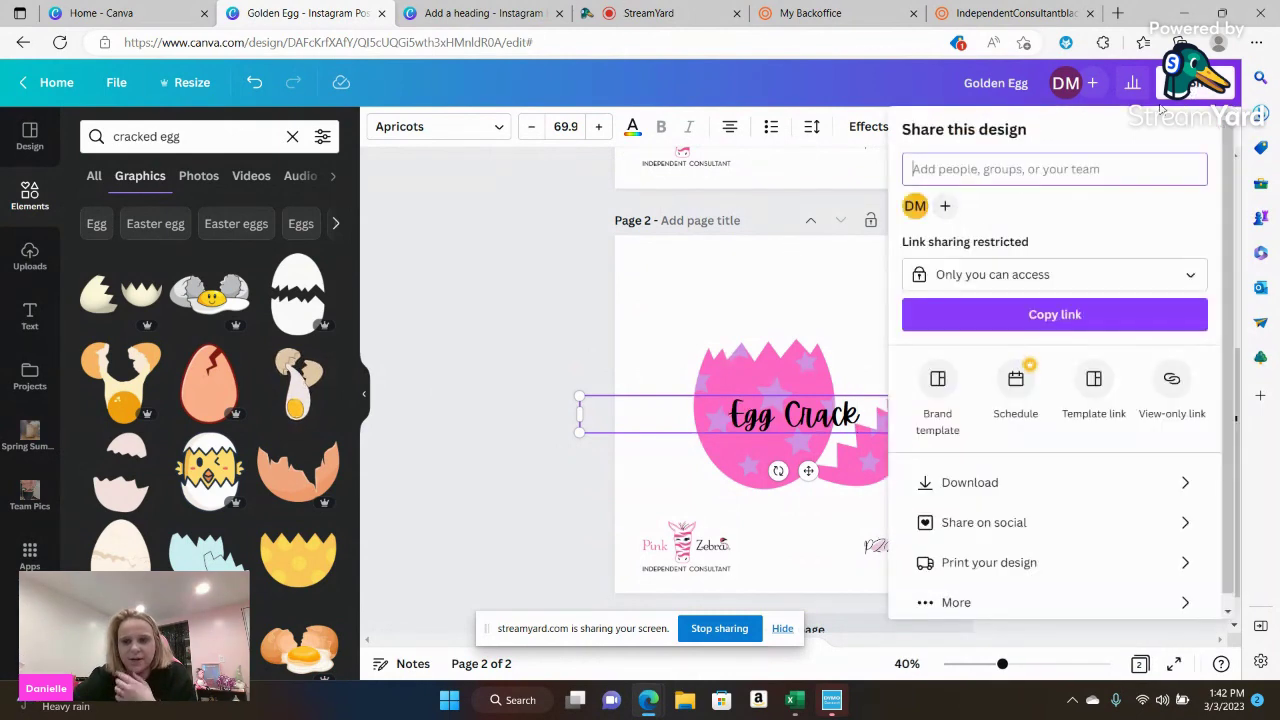
scroll(1058, 497, down, 1)
click(499, 314)
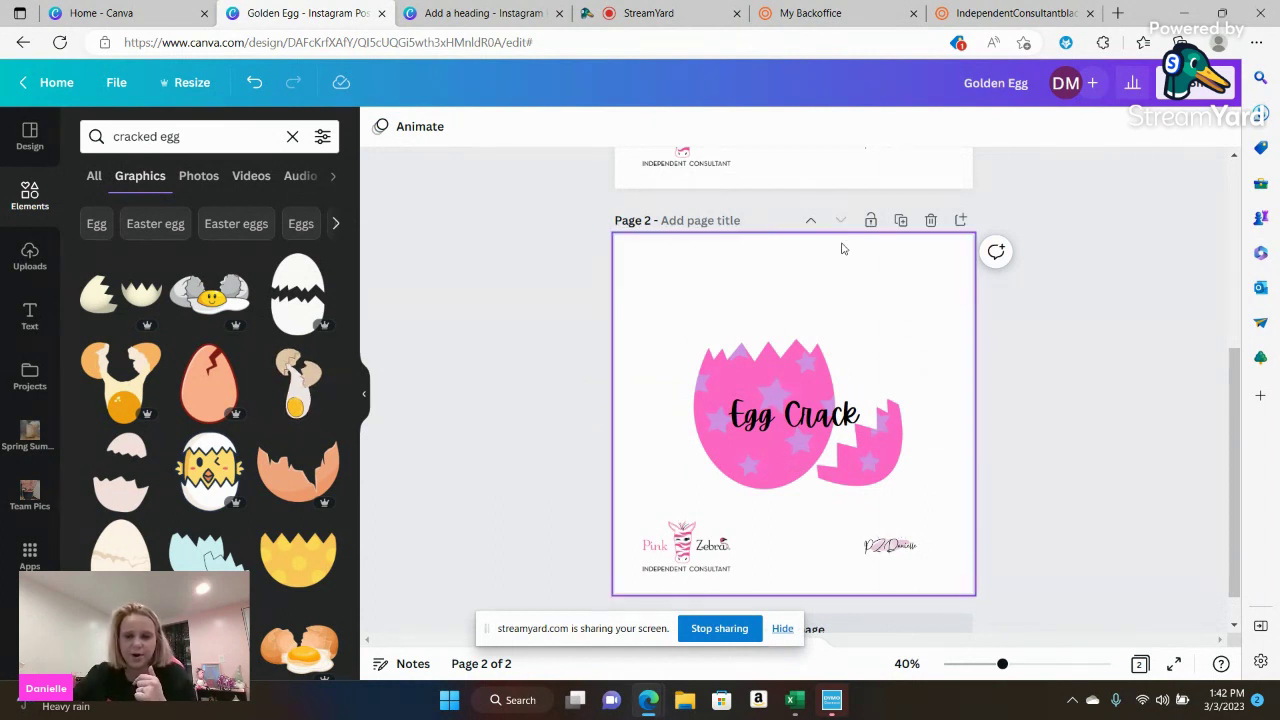
Resize the Egg Crack heading to size 78.5 and align it to the page's centre guide
click(805, 420)
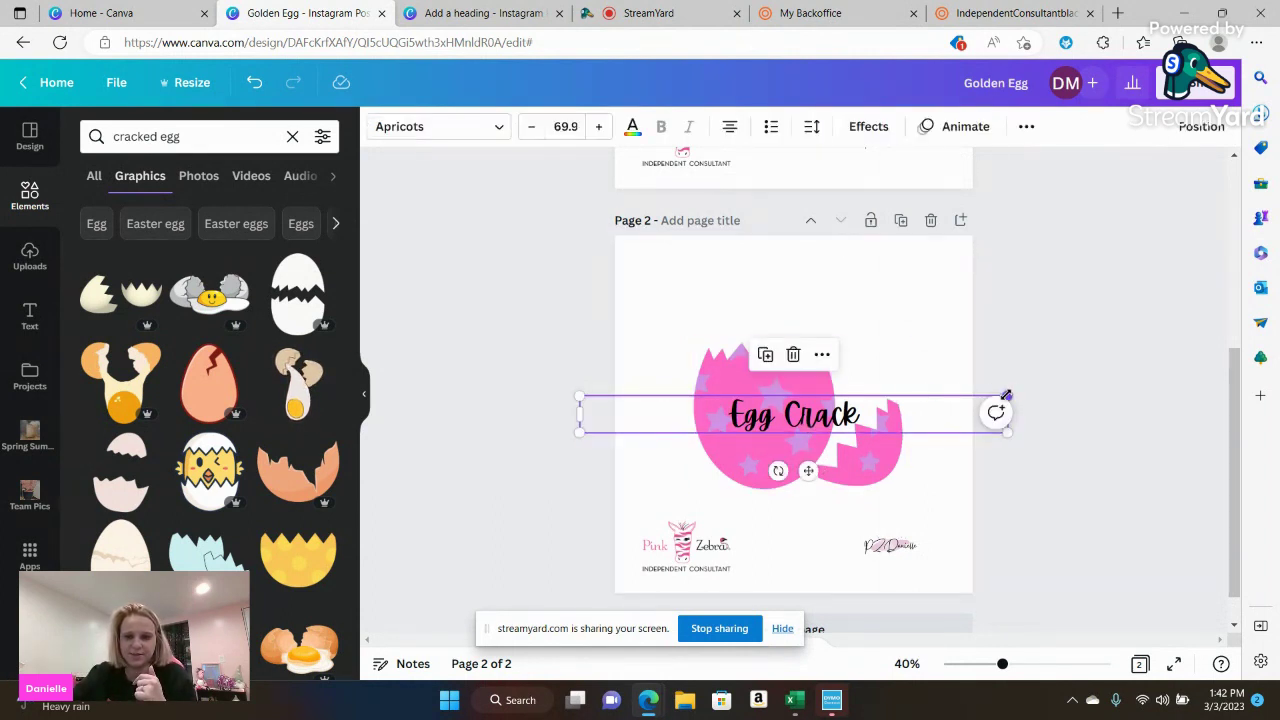
drag(1006, 396, 1066, 362)
drag(929, 409, 903, 404)
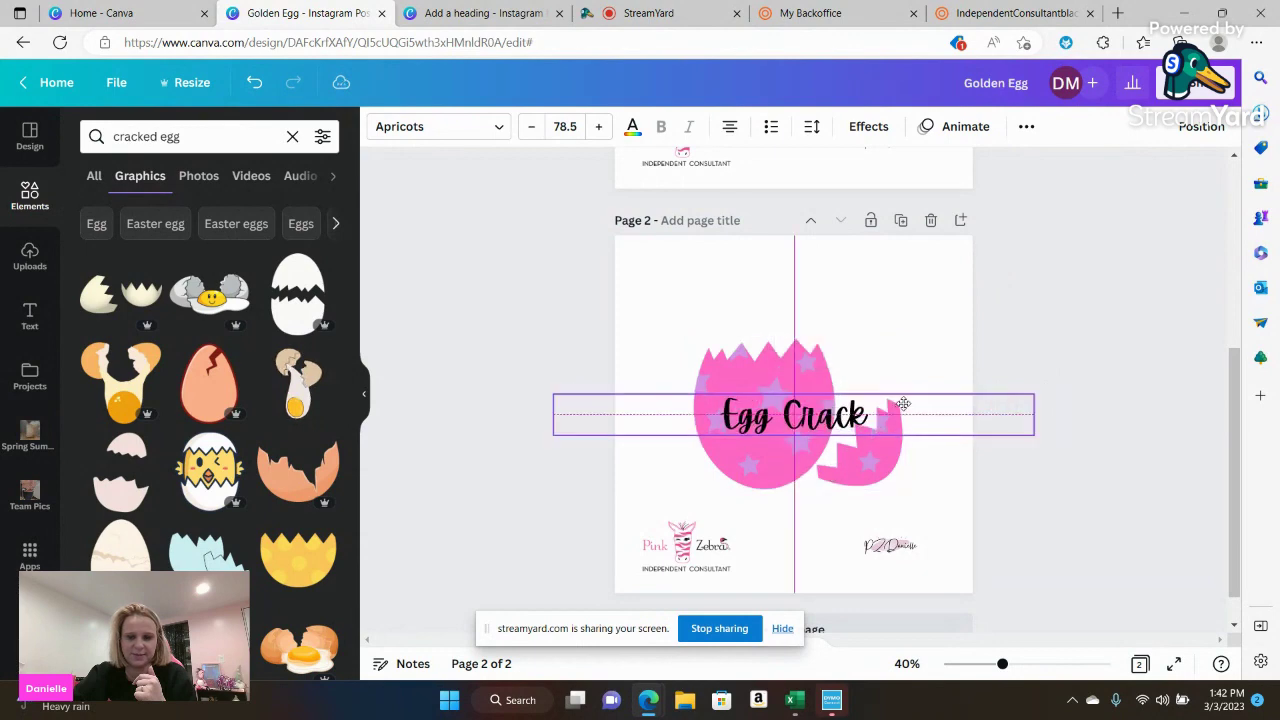
scroll(912, 400, up, 3)
scroll(906, 397, down, 3)
click(860, 450)
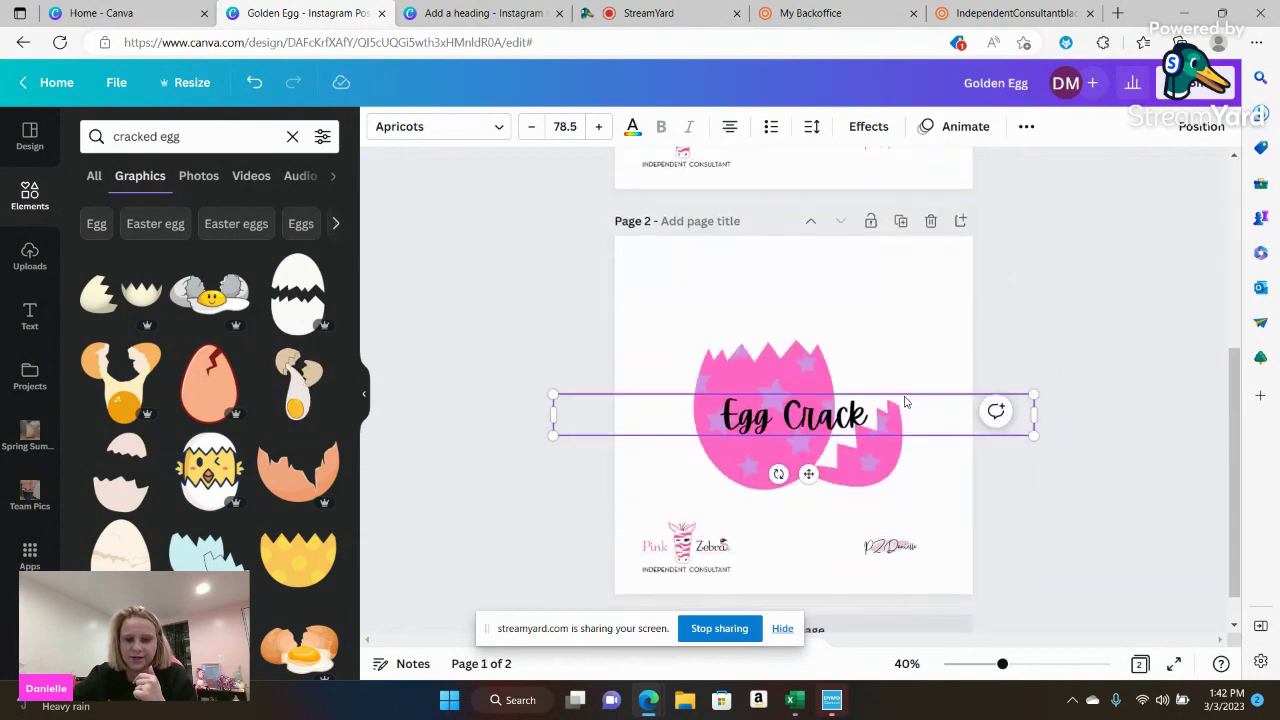
scroll(675, 480, down, 1)
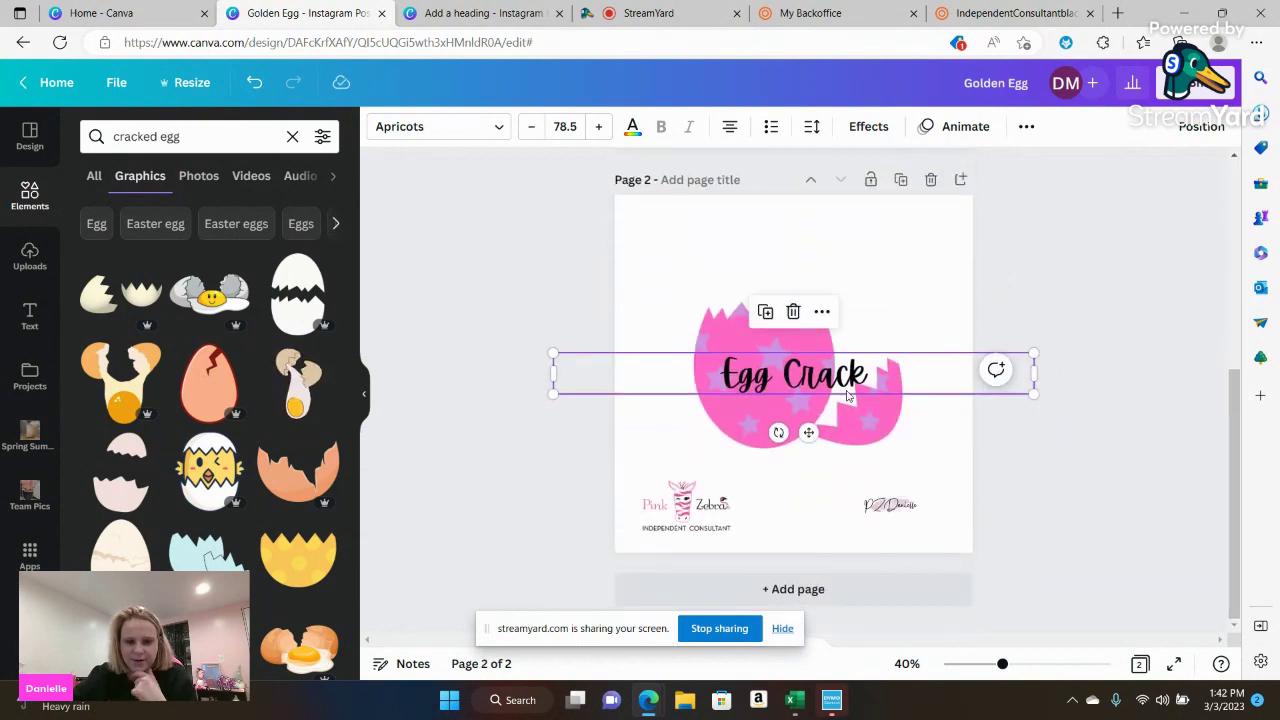
scroll(847, 396, up, 4)
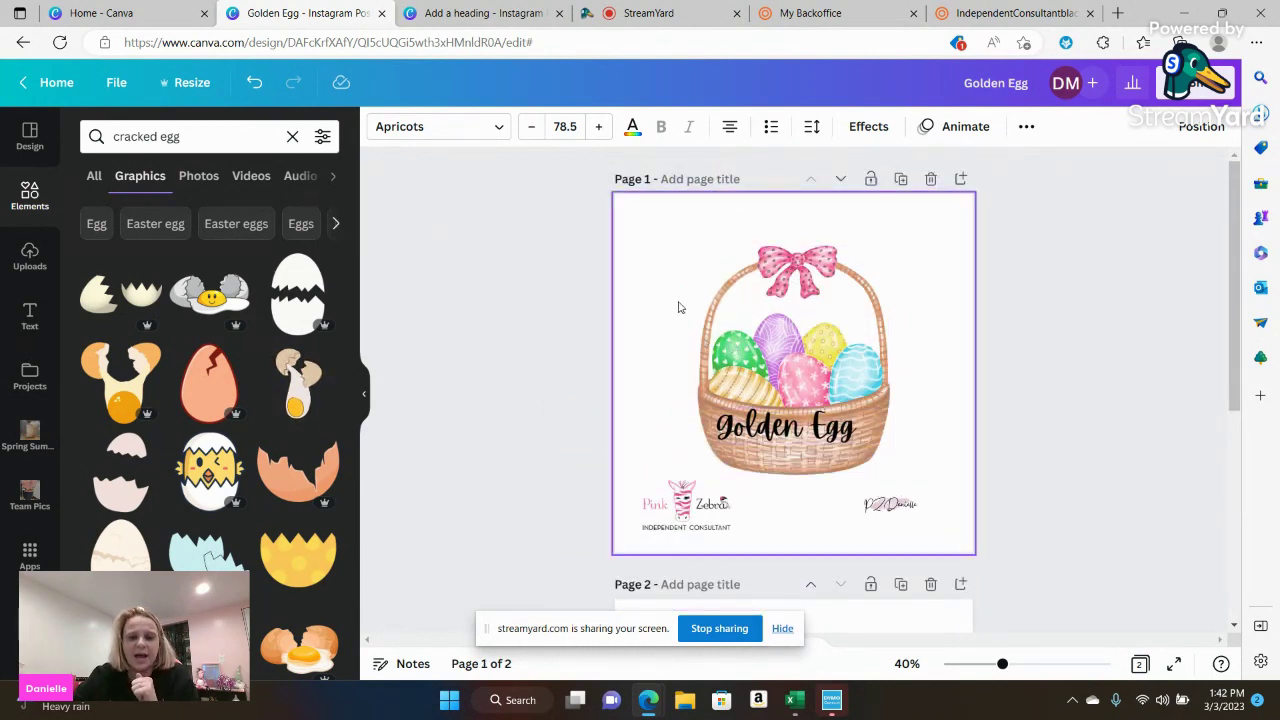
Scroll back down from page 1 to show the Egg Crack design on page 2
scroll(678, 307, down, 5)
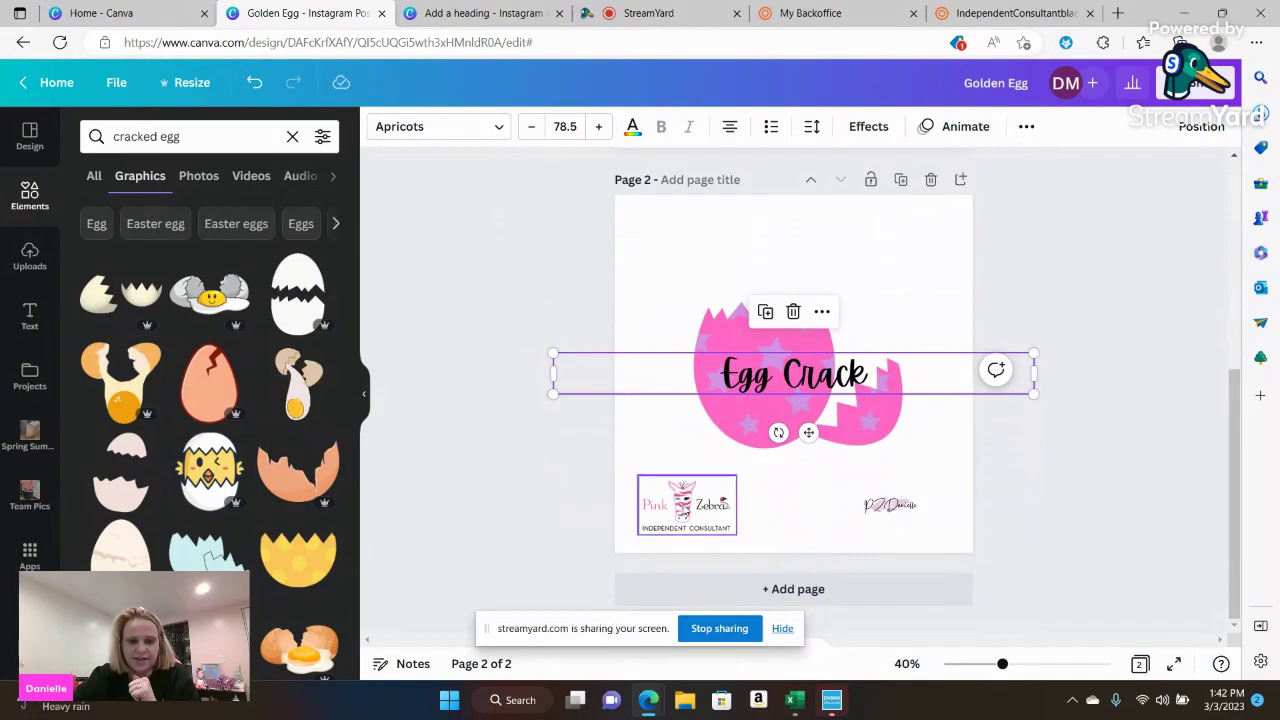